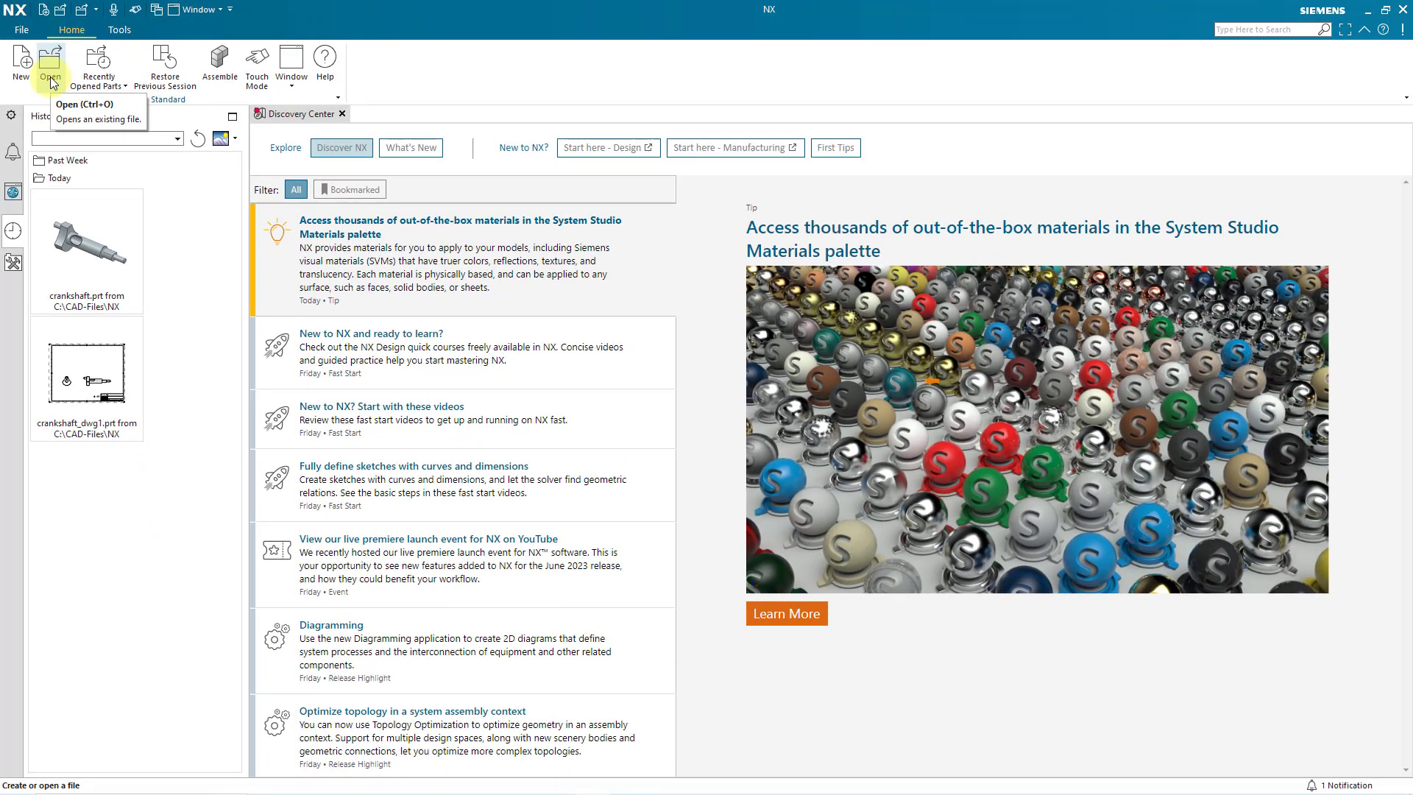
Launch the Open dialog listing the seven part files in CAD-Files\NX
{"action": "left_click", "coordinate": [52, 81]}
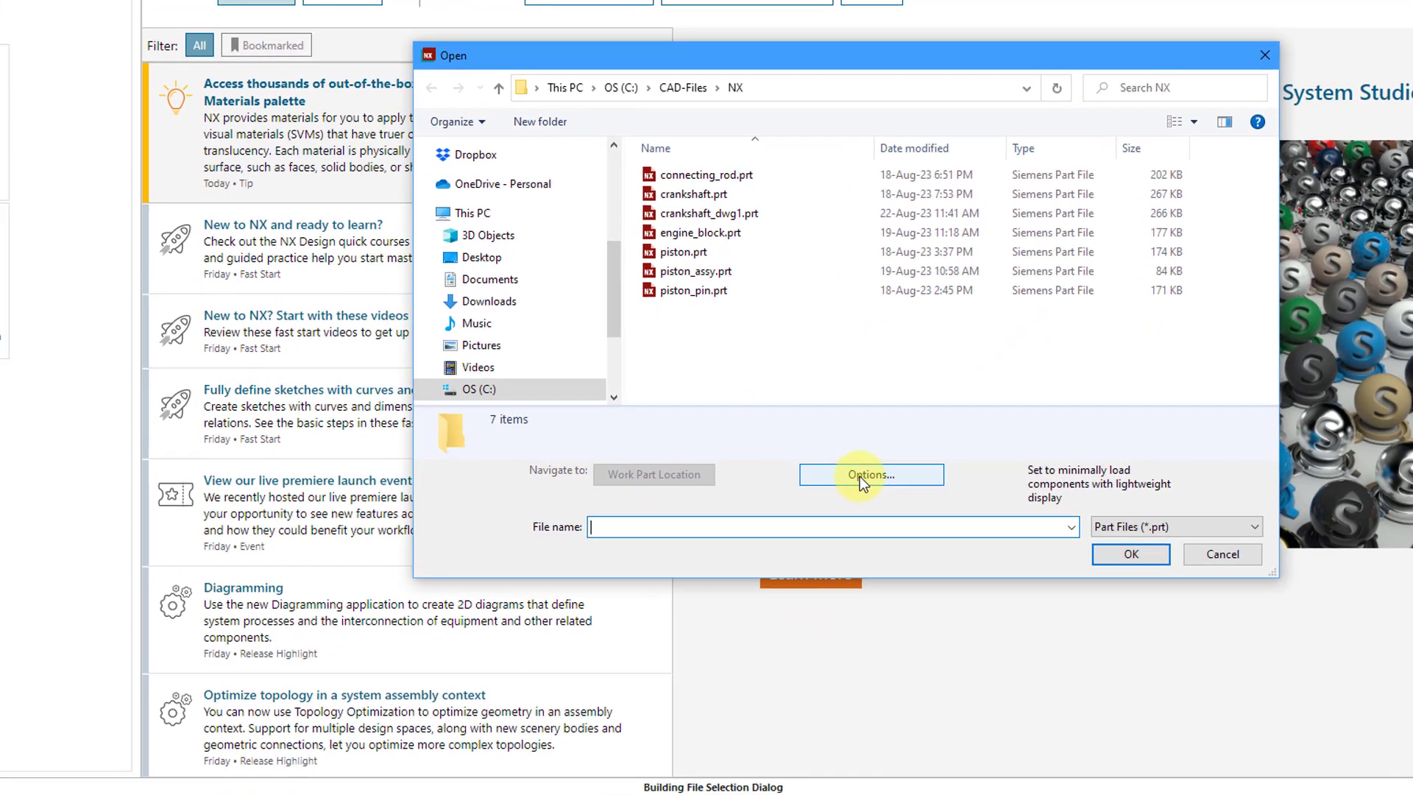
In Assembly Load Options, switch Part Versions Load to From Search Folders, then back to From Folder
{"action": "left_click", "coordinate": [714, 602]}
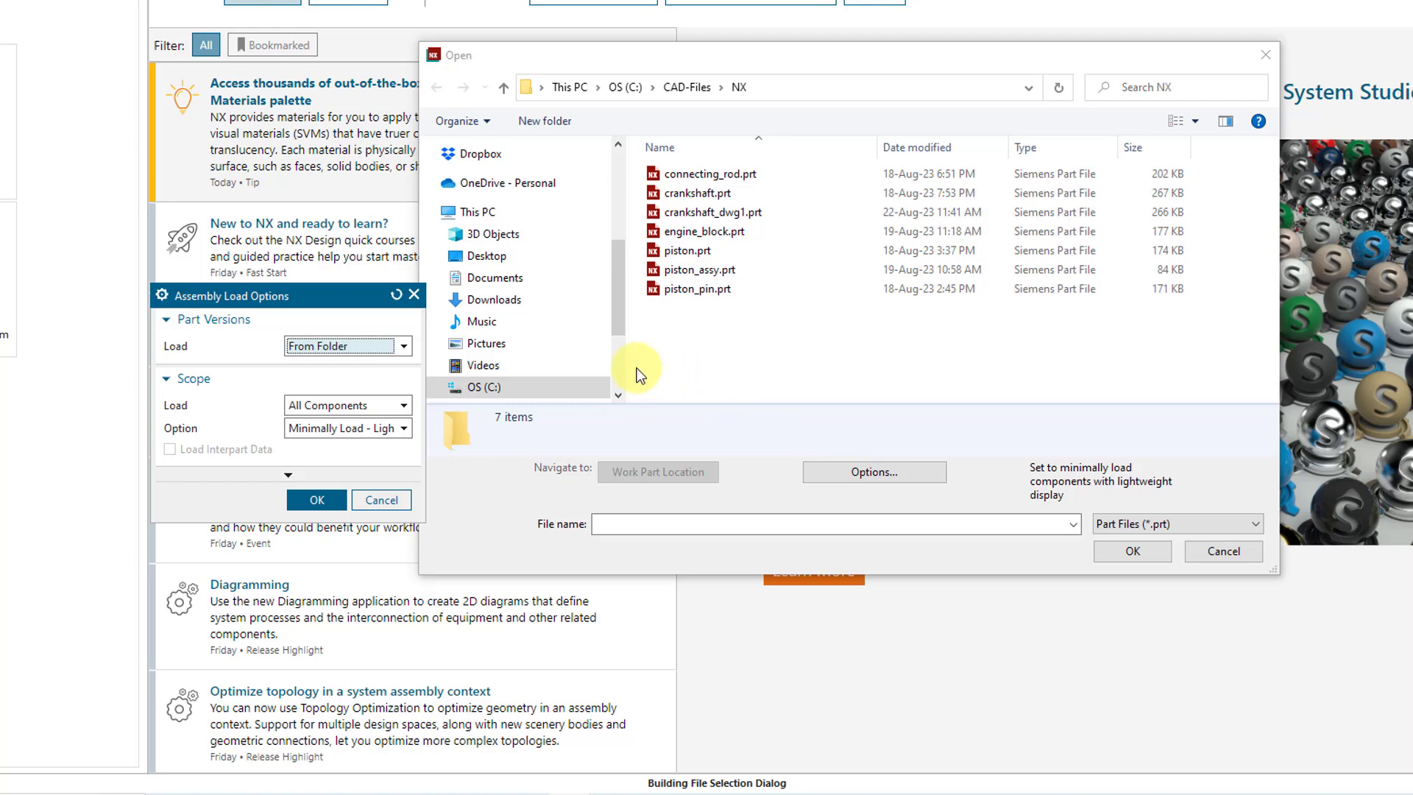
{"action": "left_click", "coordinate": [404, 348]}
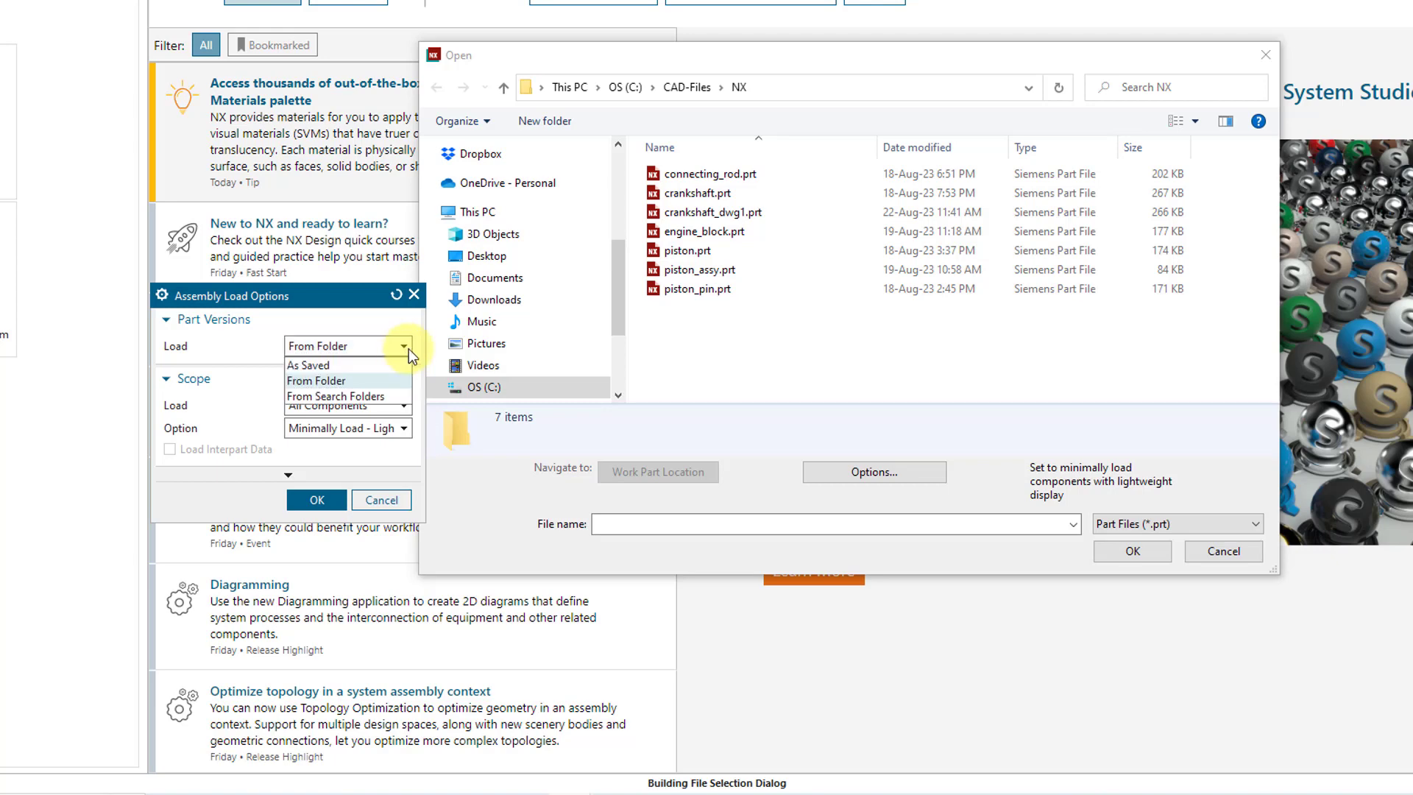
{"action": "left_click", "coordinate": [393, 396]}
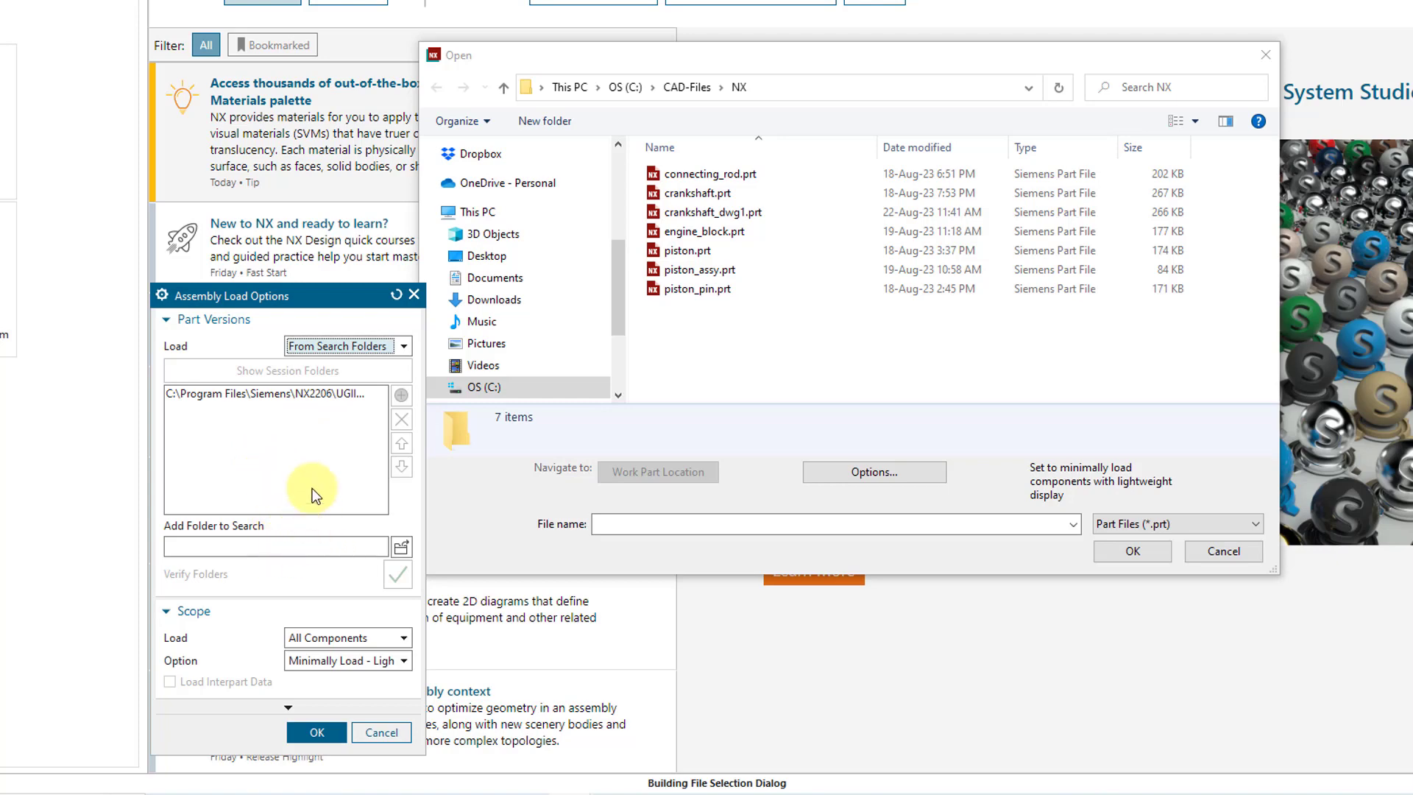
{"action": "left_click", "coordinate": [403, 346]}
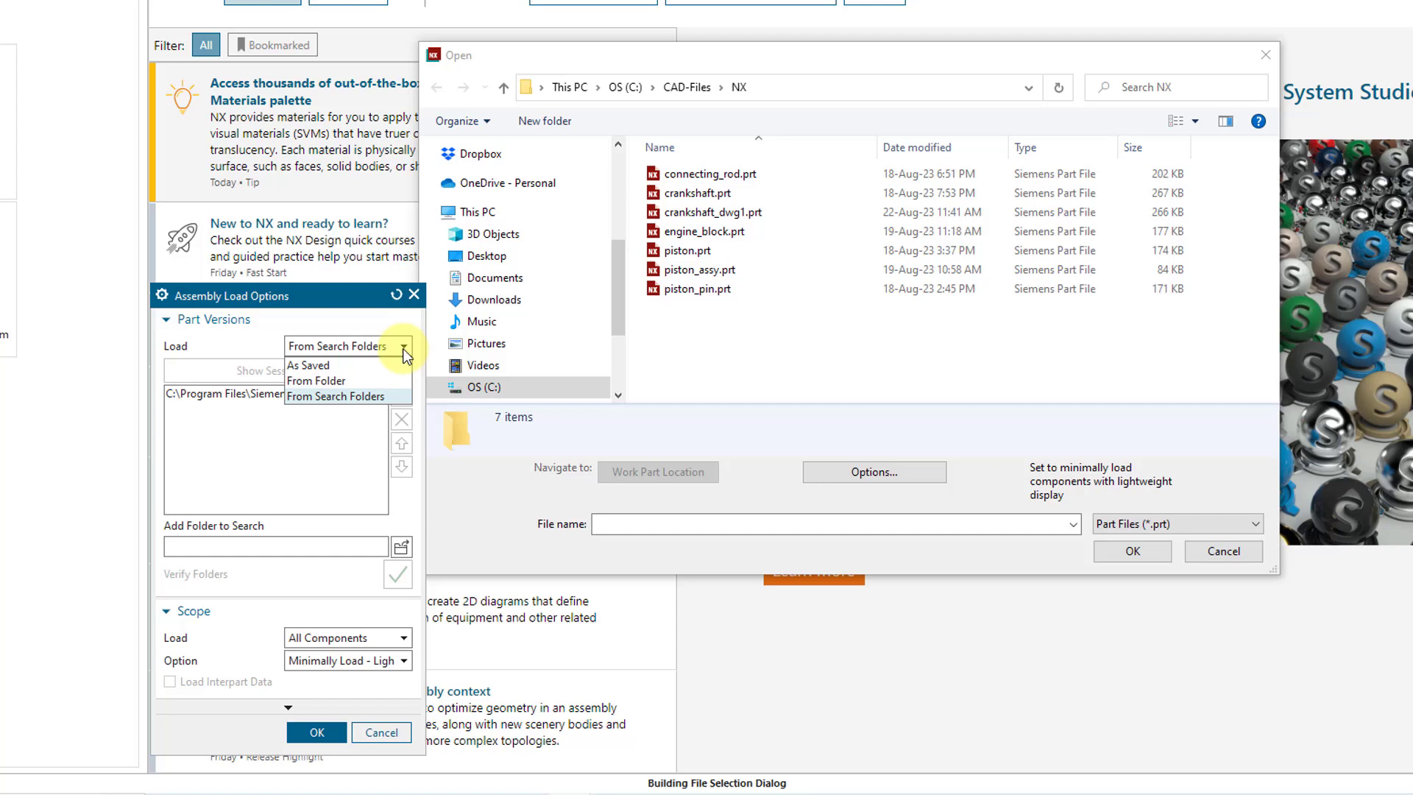
{"action": "left_click", "coordinate": [378, 379]}
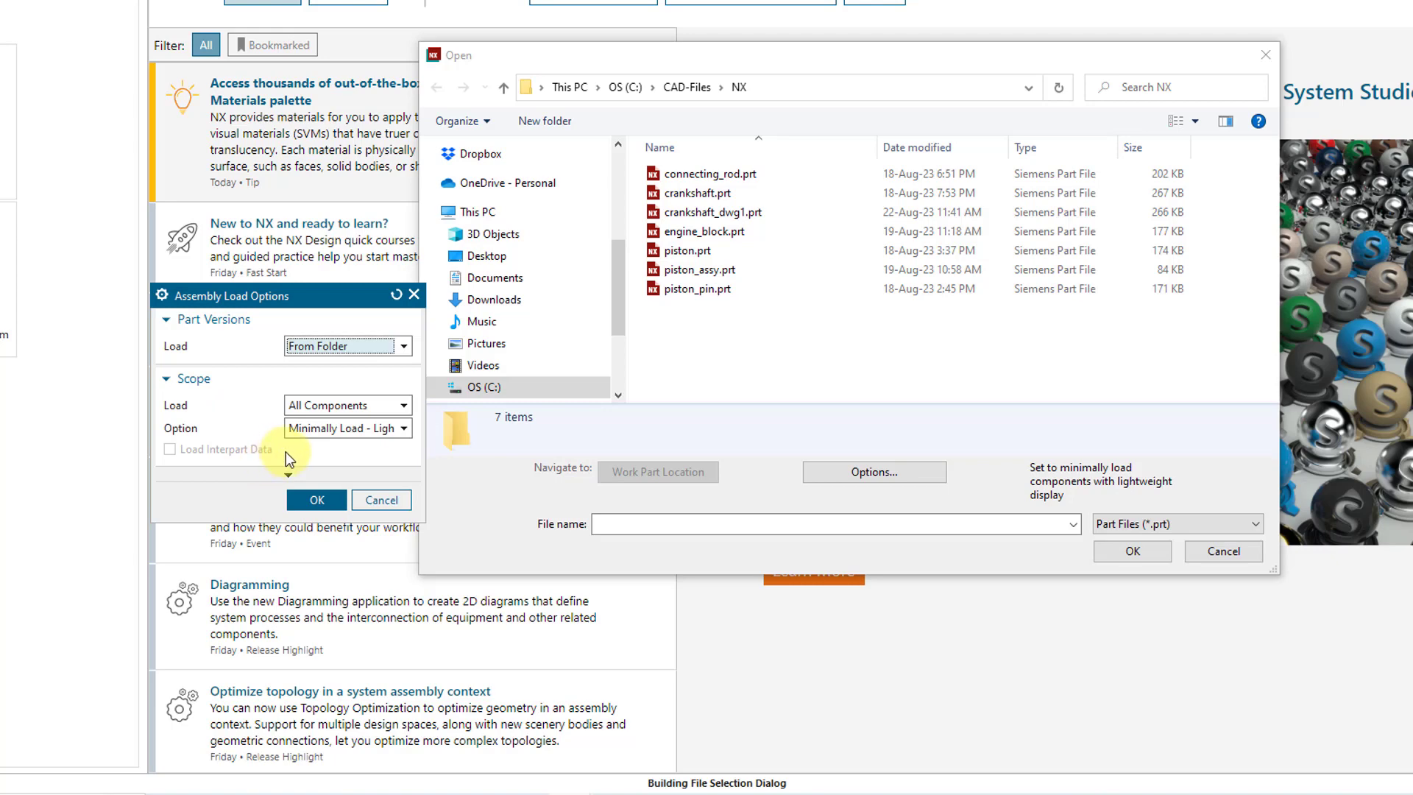
Check the Scope Load and load-level options, keep All Components, and cancel Assembly Load Options
{"action": "left_click", "coordinate": [403, 409]}
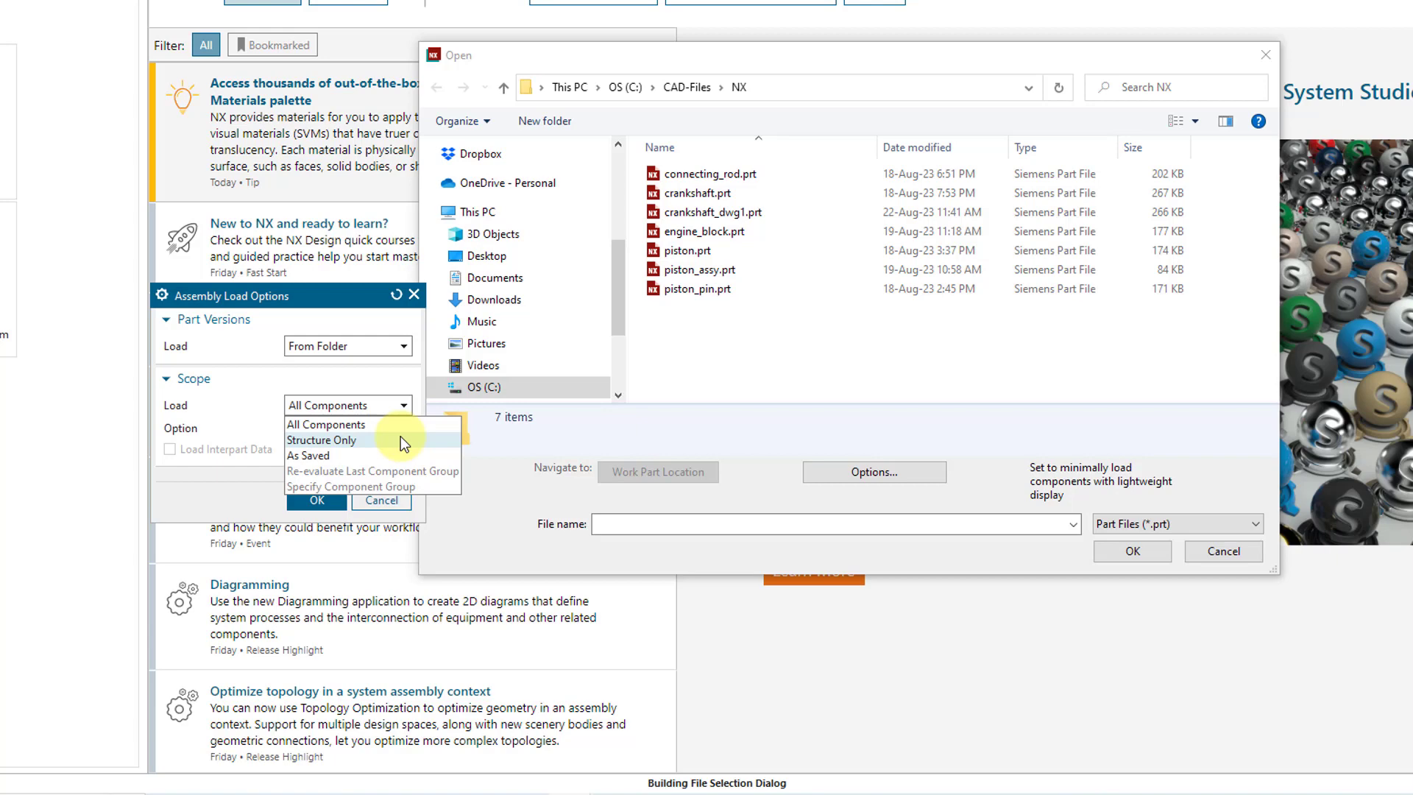
{"action": "left_click", "coordinate": [267, 386]}
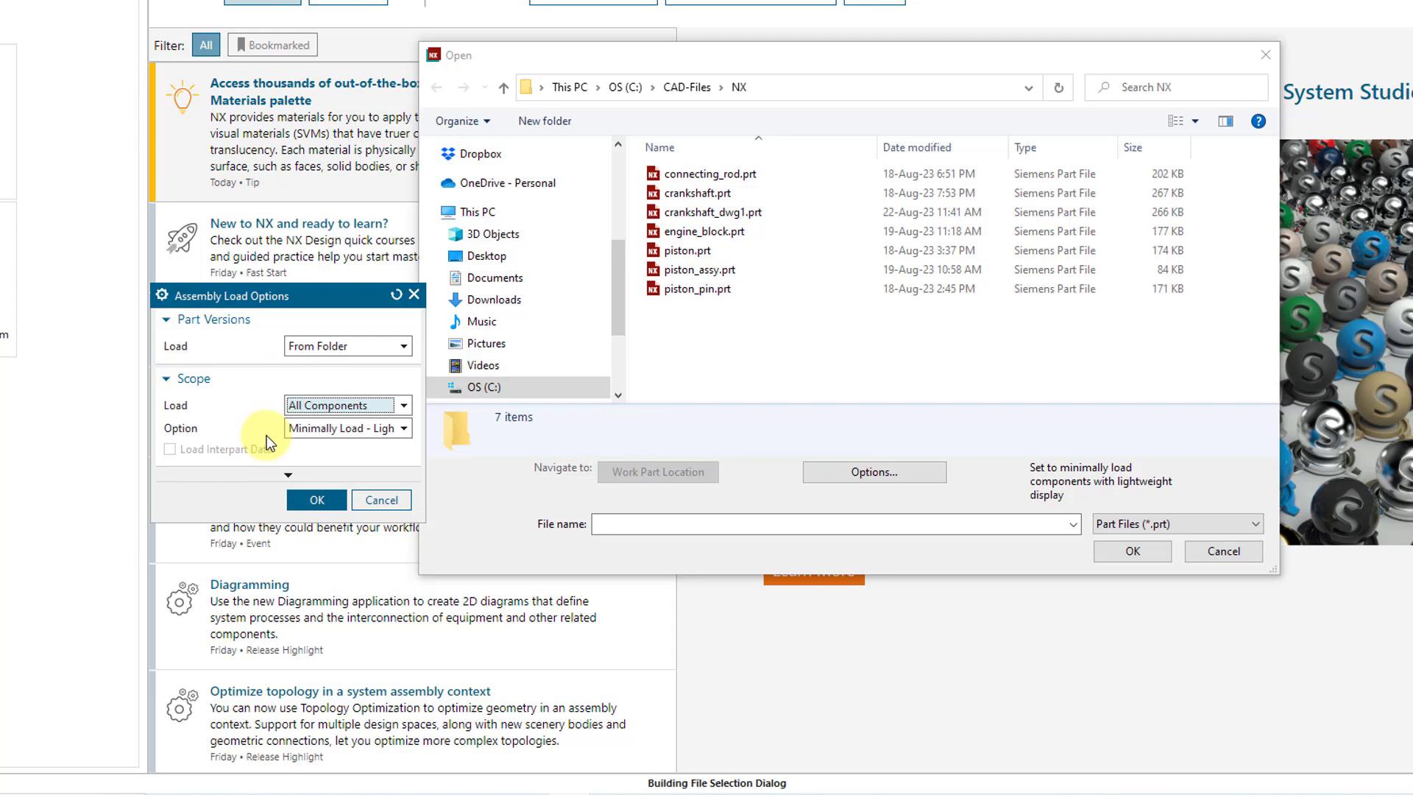
{"action": "left_click", "coordinate": [403, 428]}
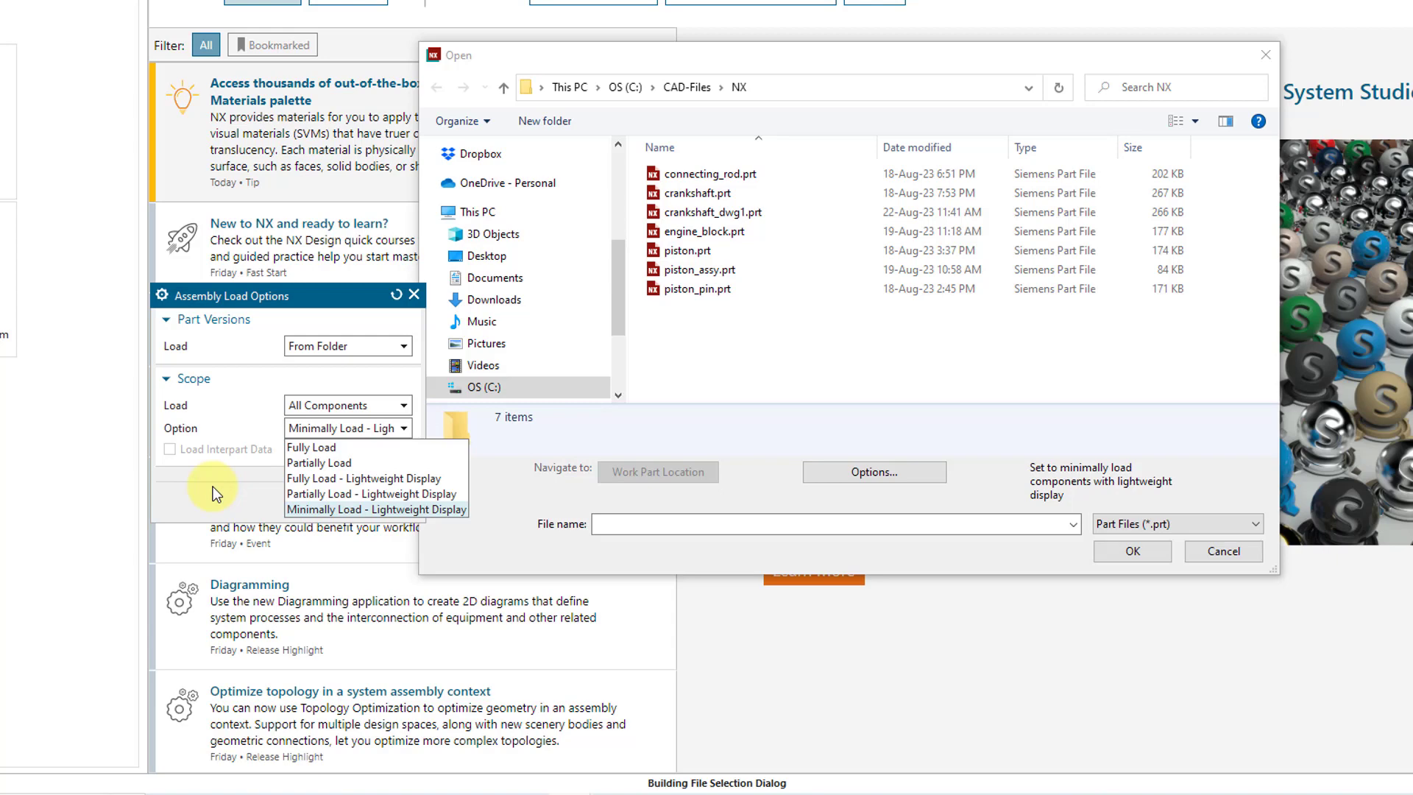
{"action": "key", "text": "Return"}
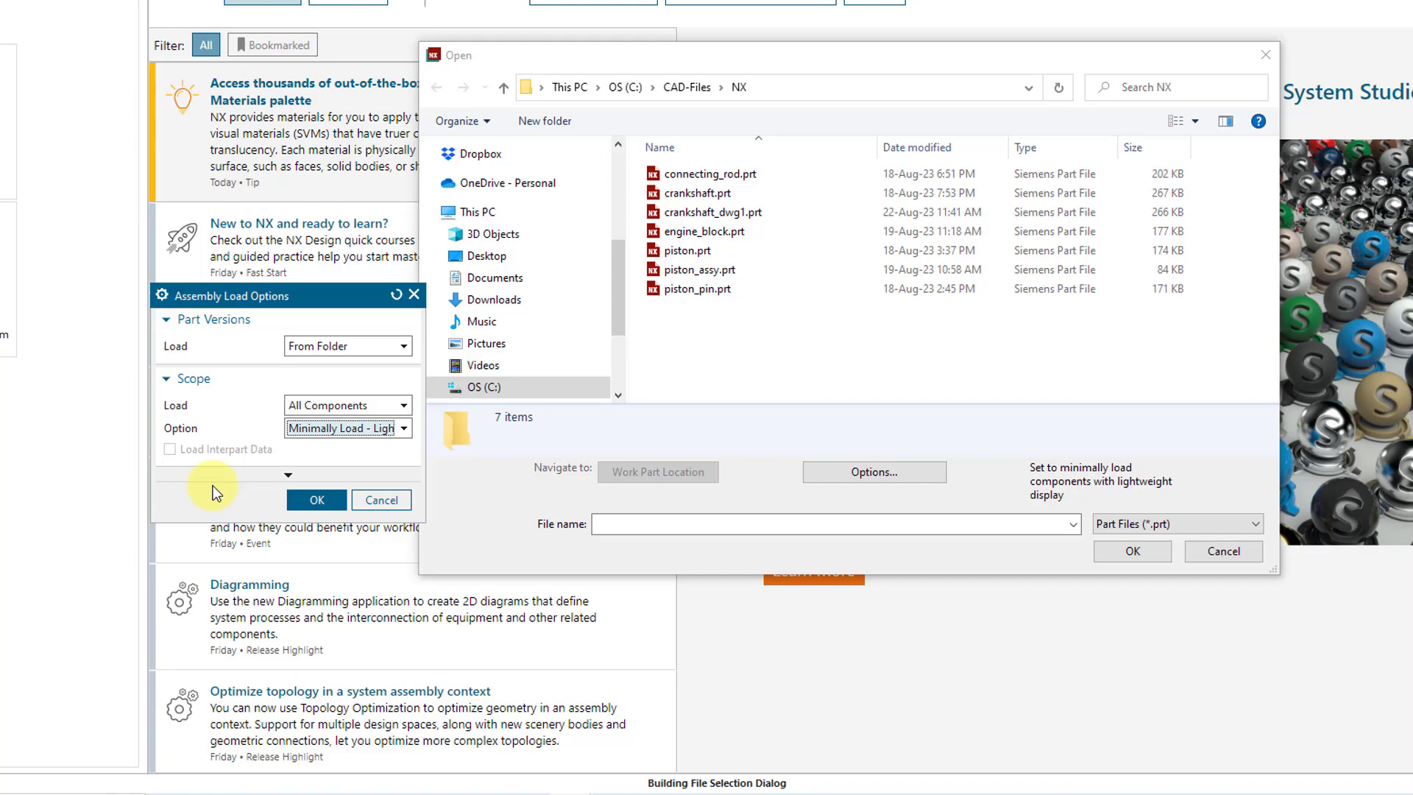
{"action": "left_click", "coordinate": [381, 501]}
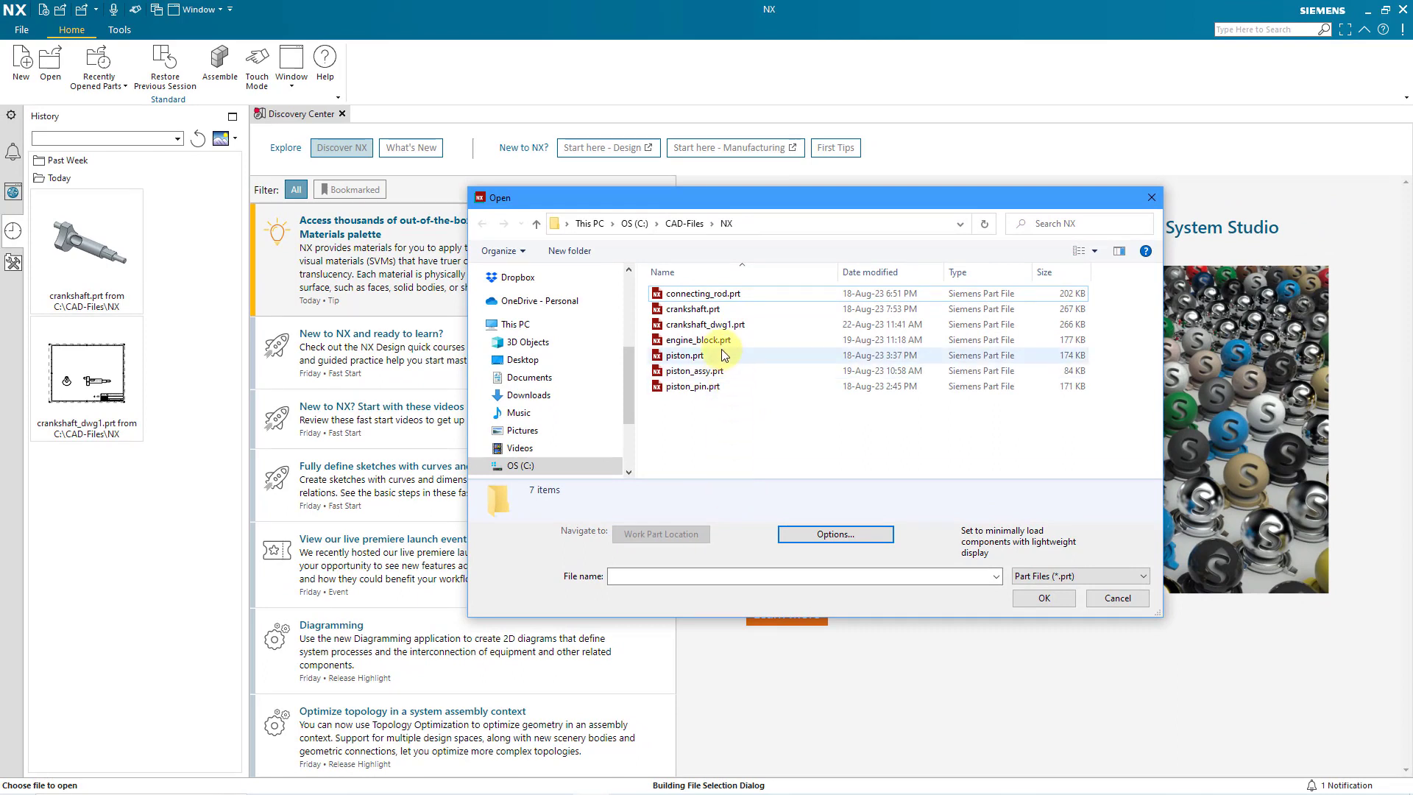
Open crankshaft.prt from the Open dialog's file list
{"action": "double_click", "coordinate": [716, 311]}
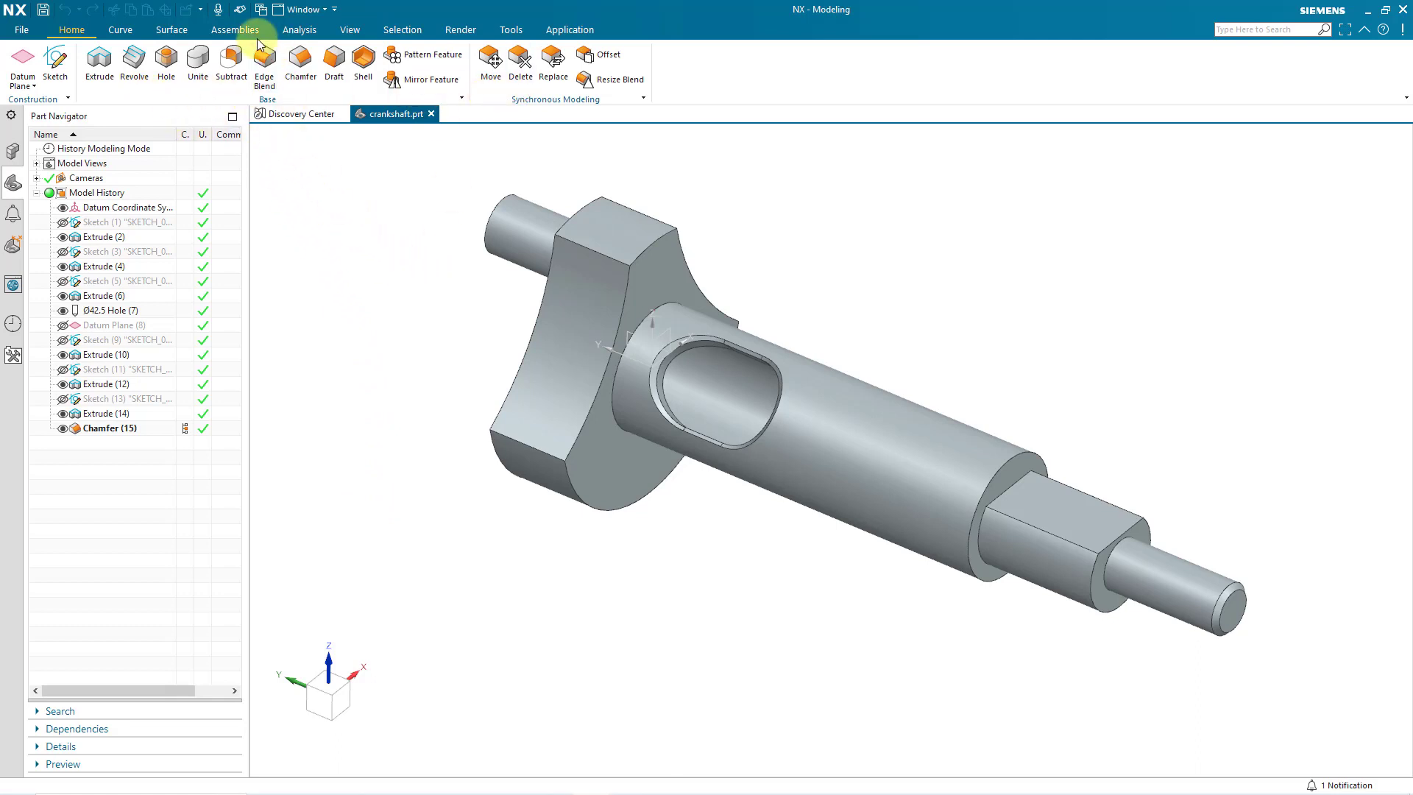
Switch to the Assemblies ribbon and display the Roles list on the resource bar
{"action": "left_click", "coordinate": [237, 29]}
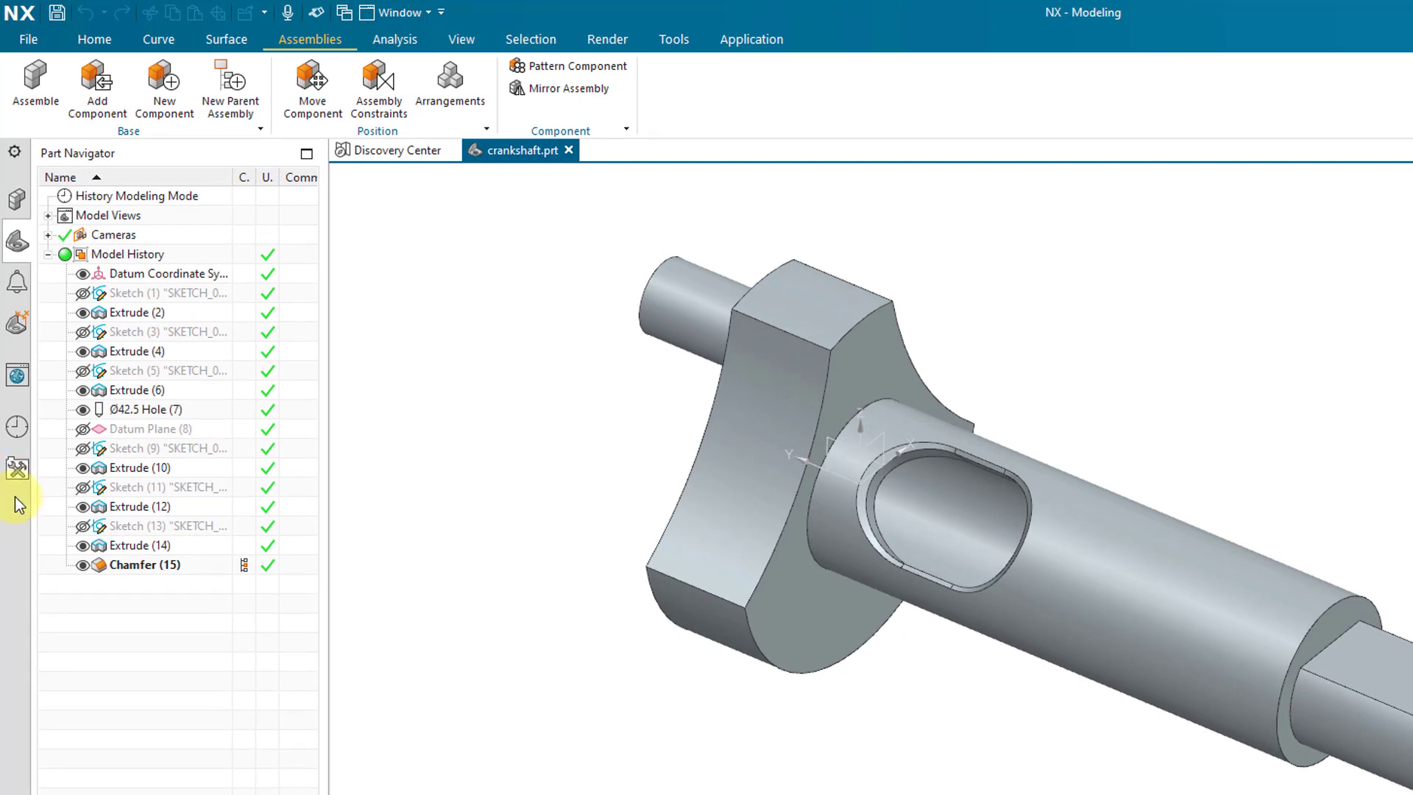
{"action": "left_click", "coordinate": [17, 471]}
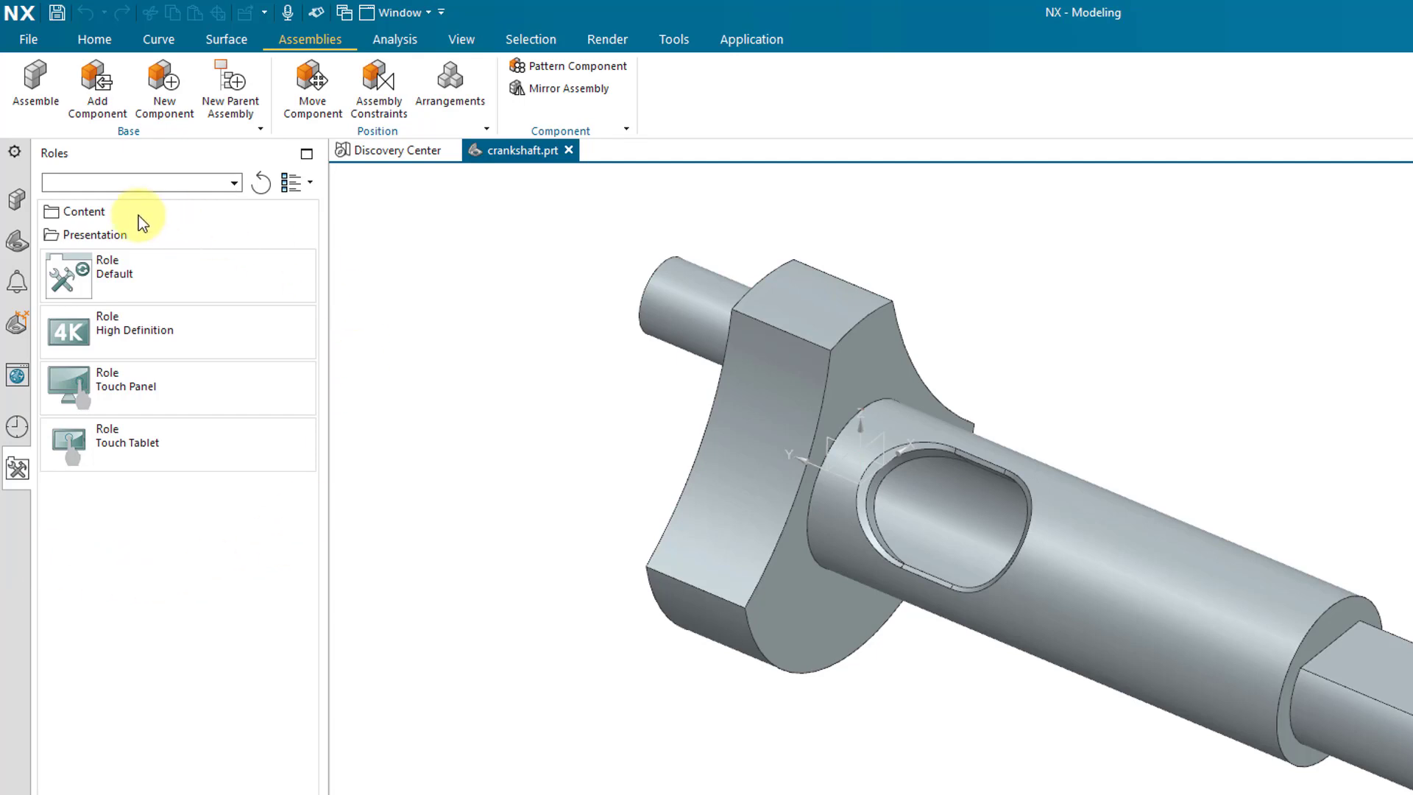
Expand the Content and Presentation role groups and select Role Advanced
{"action": "left_click", "coordinate": [86, 212]}
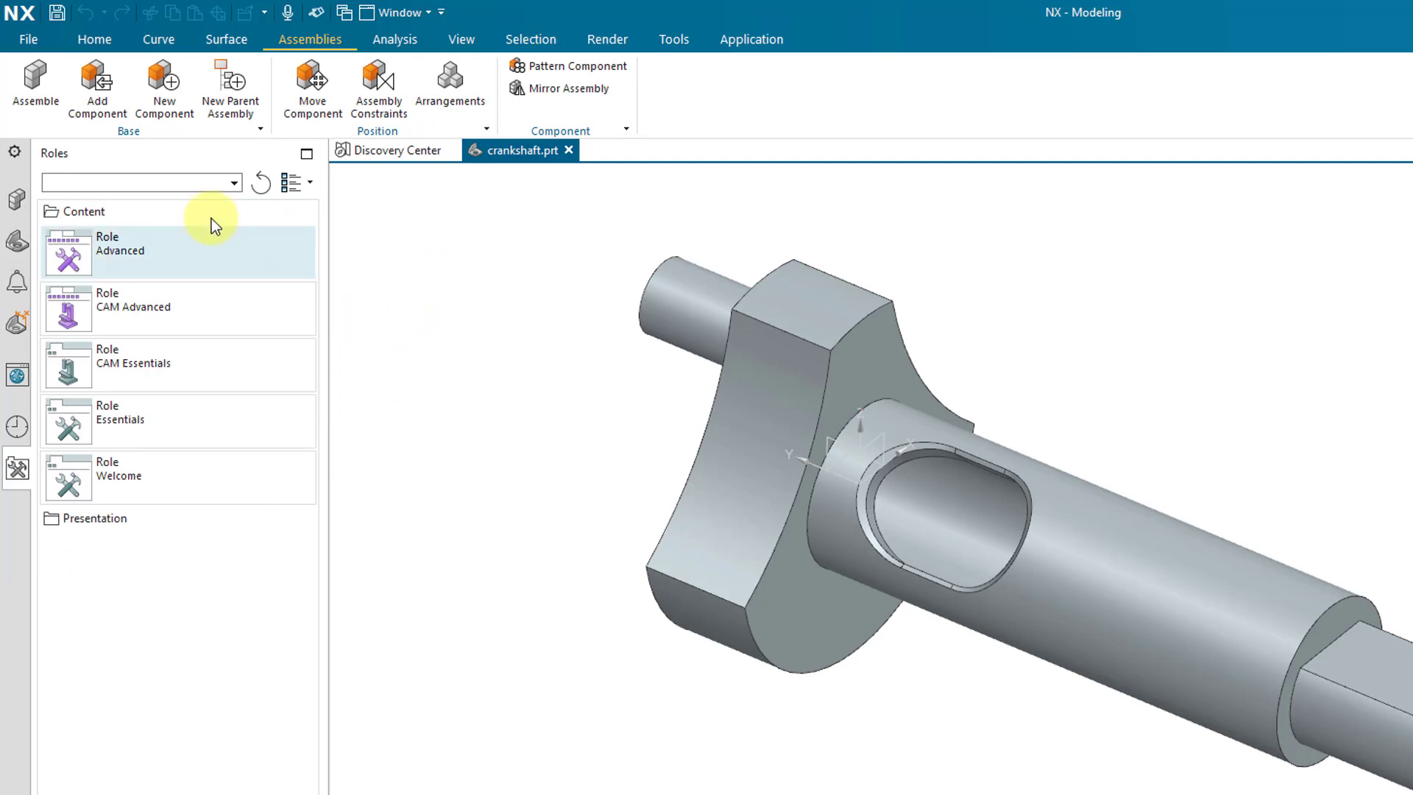
{"action": "left_click", "coordinate": [125, 519]}
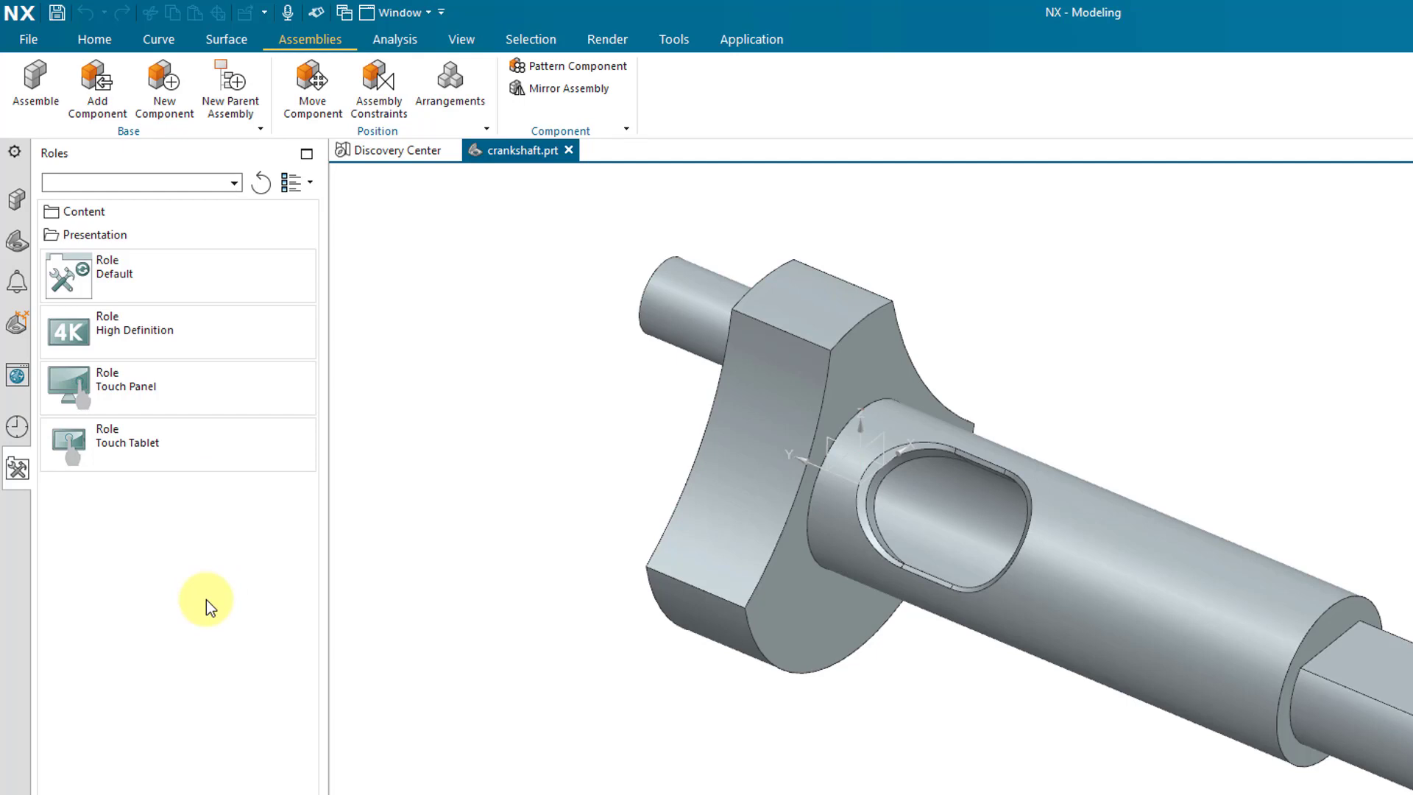
{"action": "left_click", "coordinate": [103, 211]}
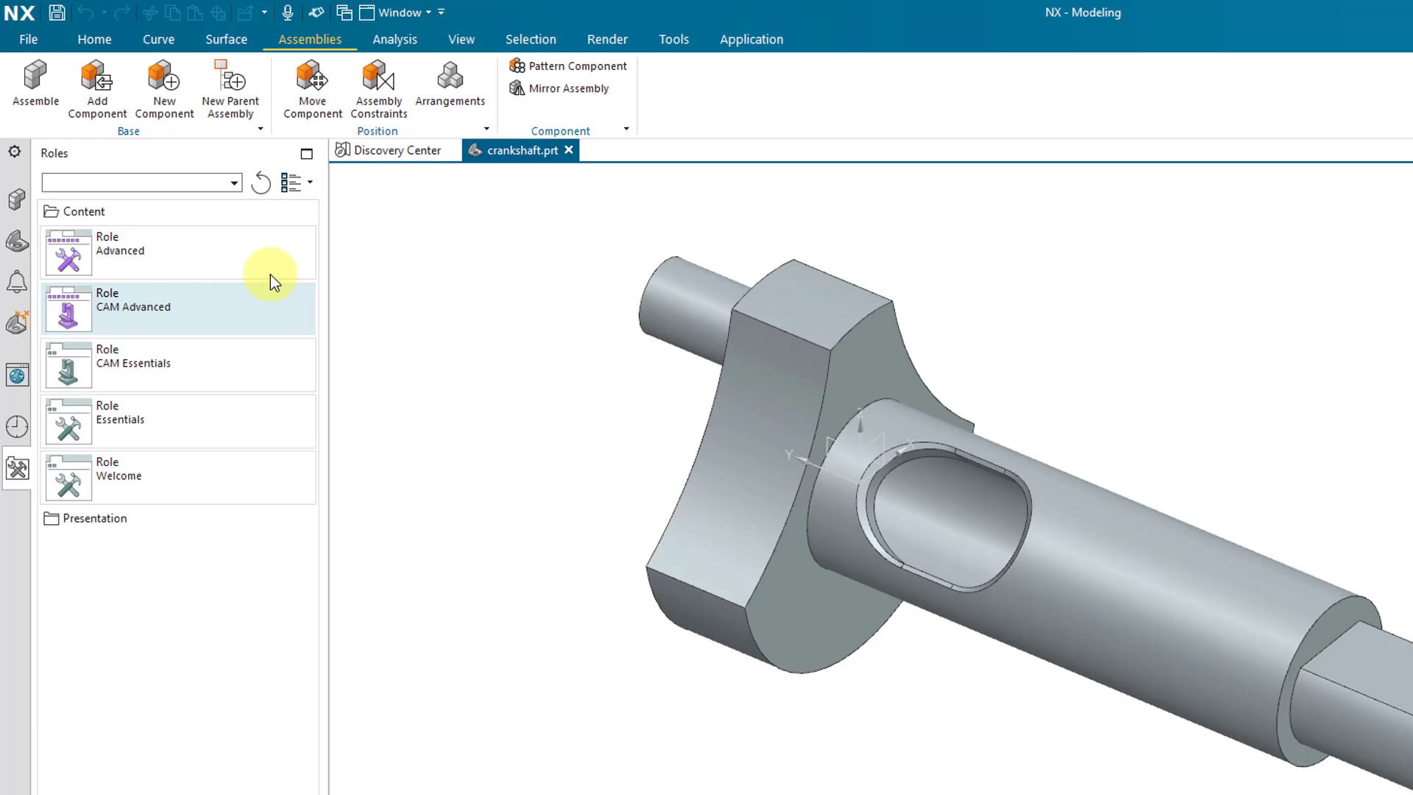
{"action": "mouse_move", "coordinate": [223, 261]}
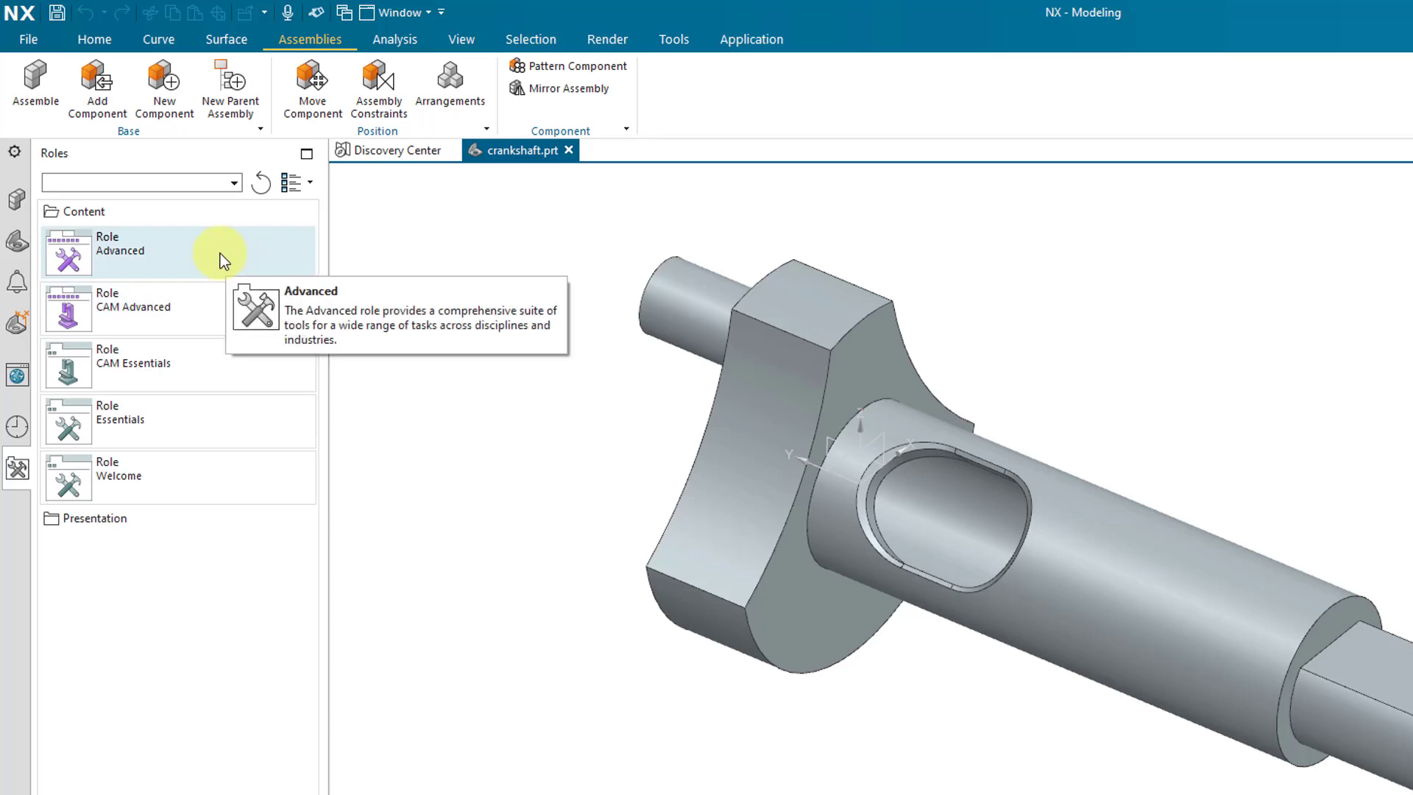
{"action": "left_click", "coordinate": [176, 255]}
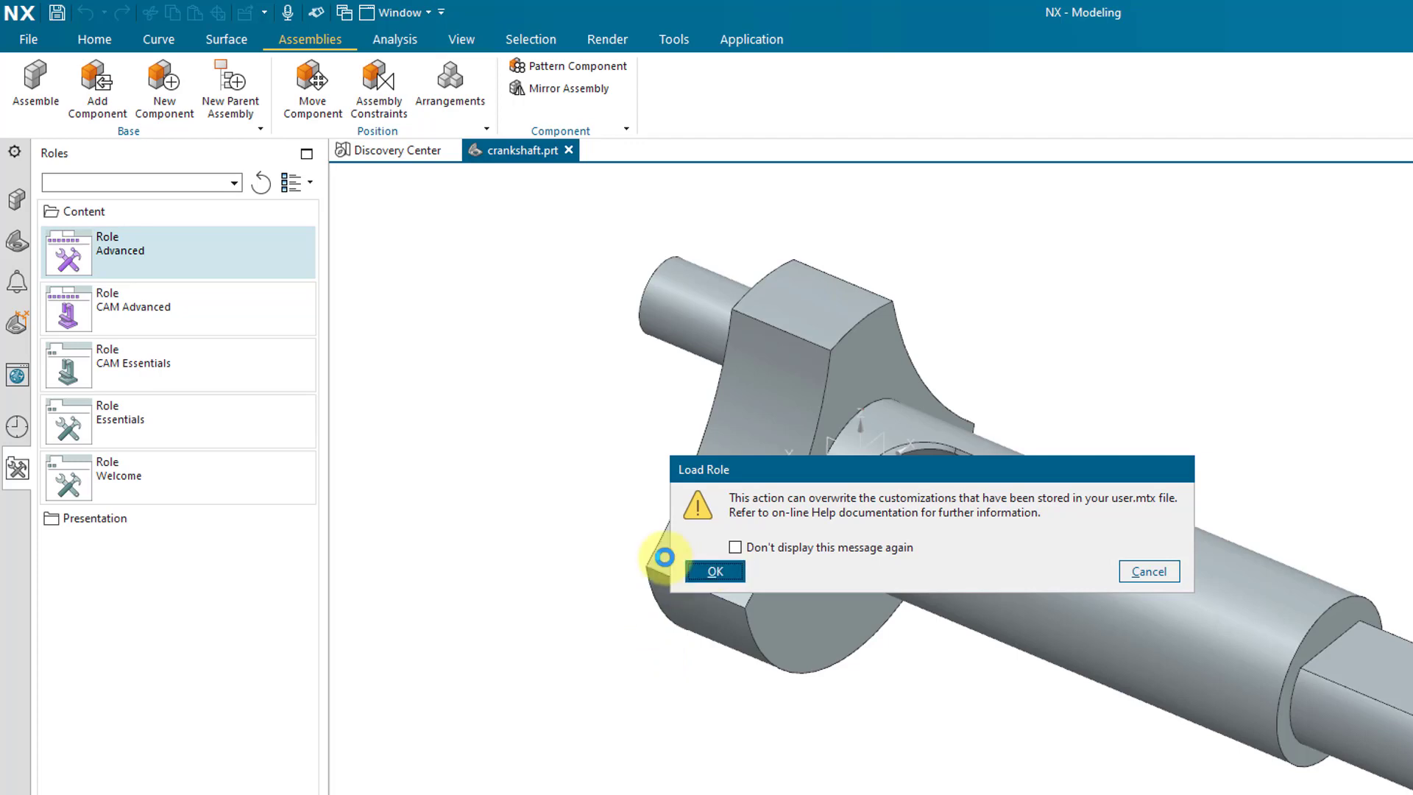
Confirm loading the Advanced role and check the new classic Menu dropdown
{"action": "left_click", "coordinate": [700, 574]}
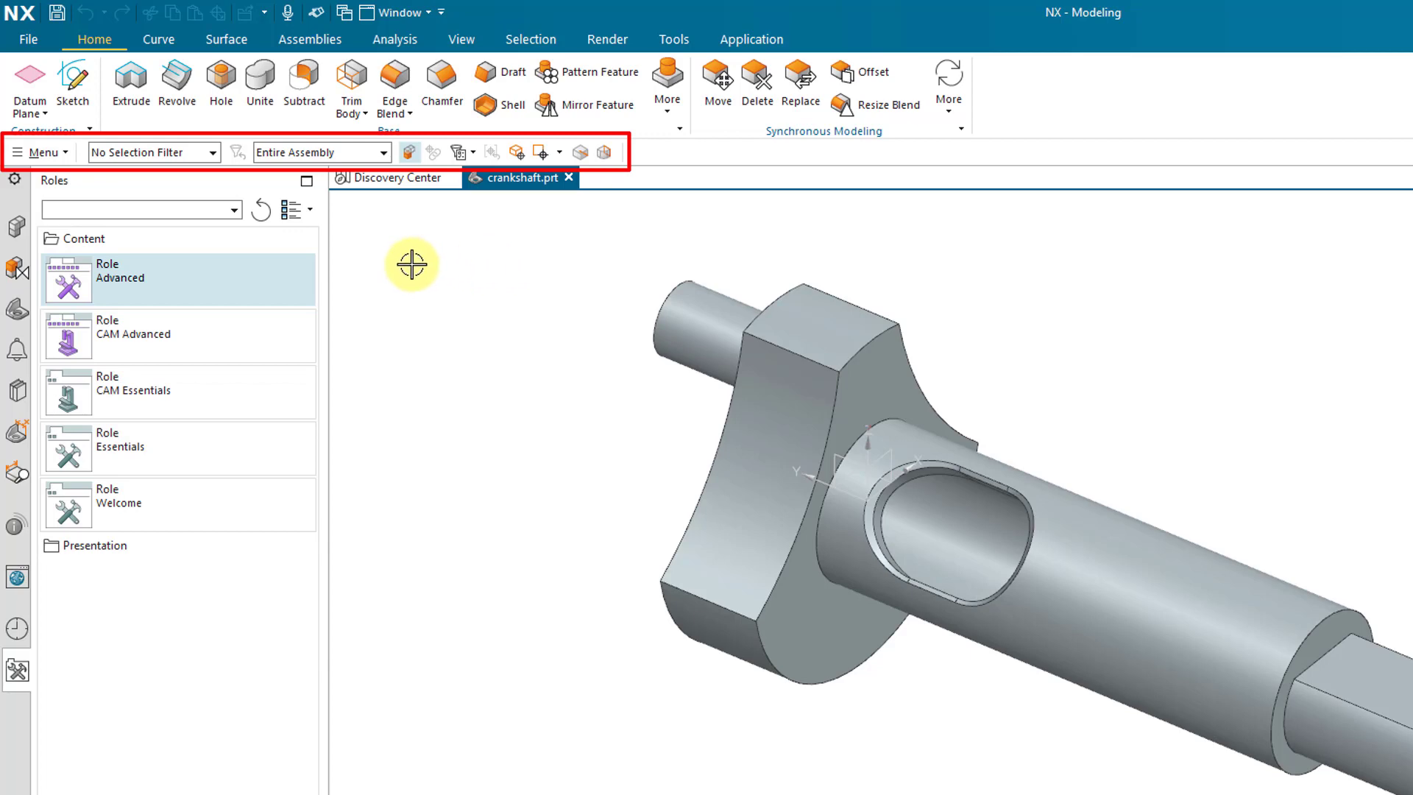
{"action": "left_click", "coordinate": [56, 152]}
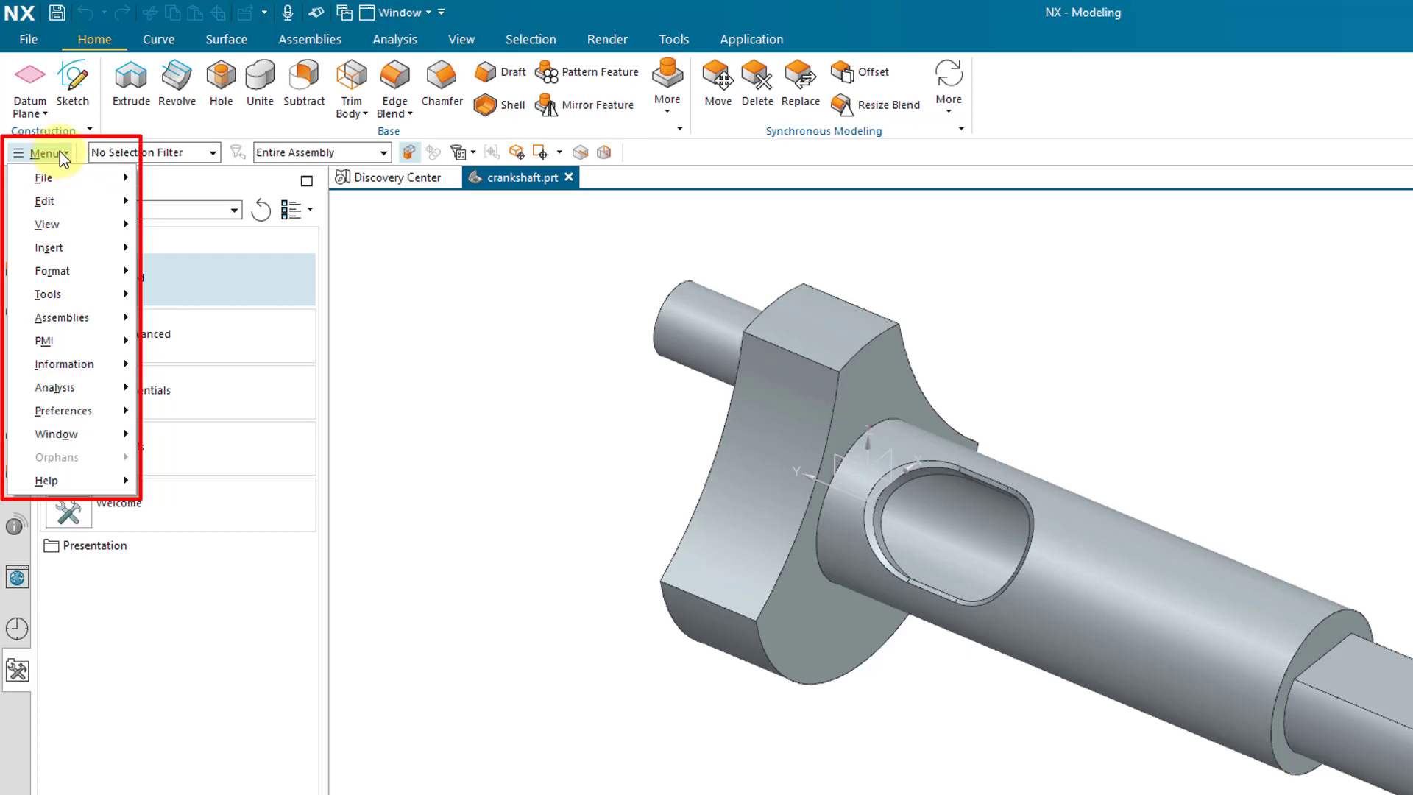
{"action": "left_click", "coordinate": [473, 299]}
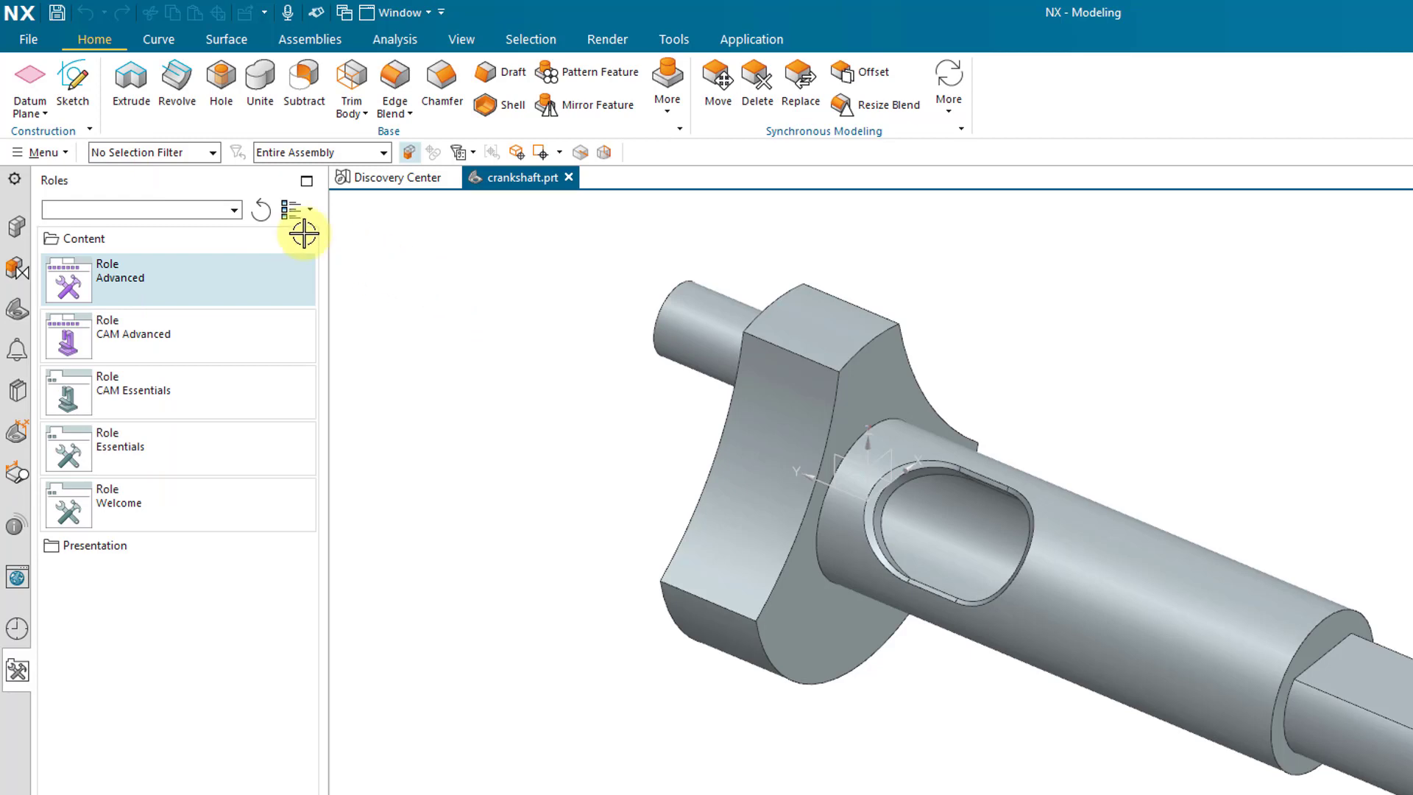
{"action": "left_click", "coordinate": [211, 153]}
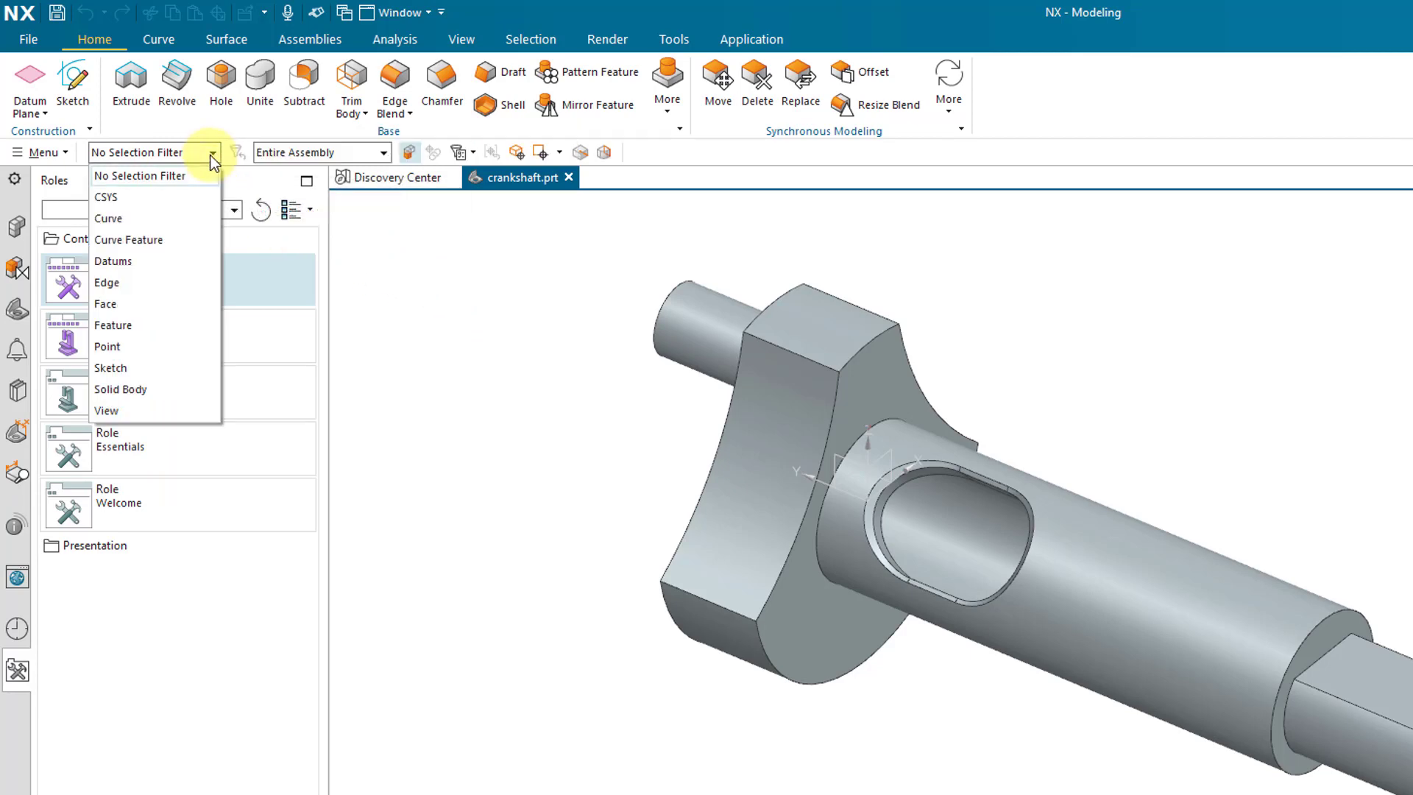
{"action": "left_click", "coordinate": [420, 263]}
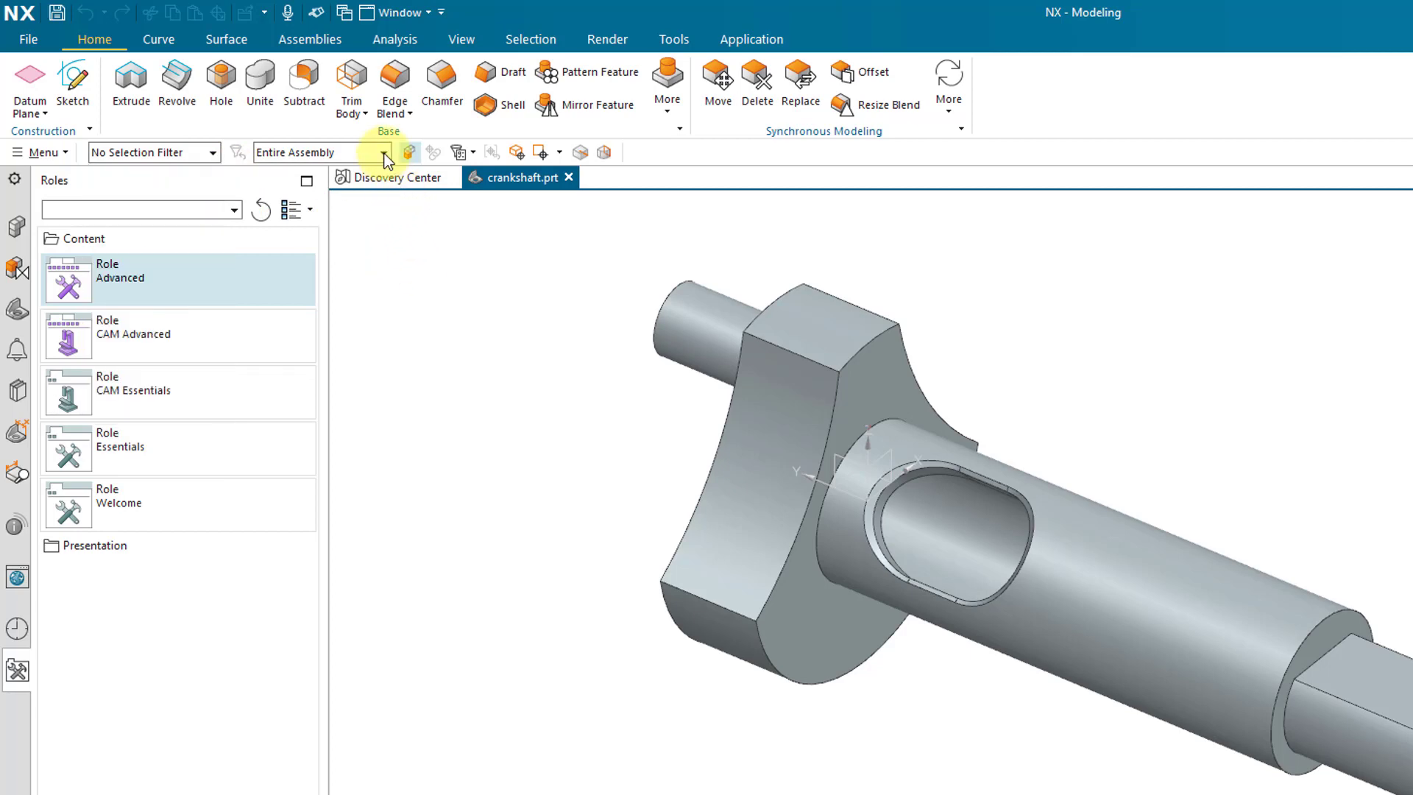
{"action": "left_click", "coordinate": [383, 153]}
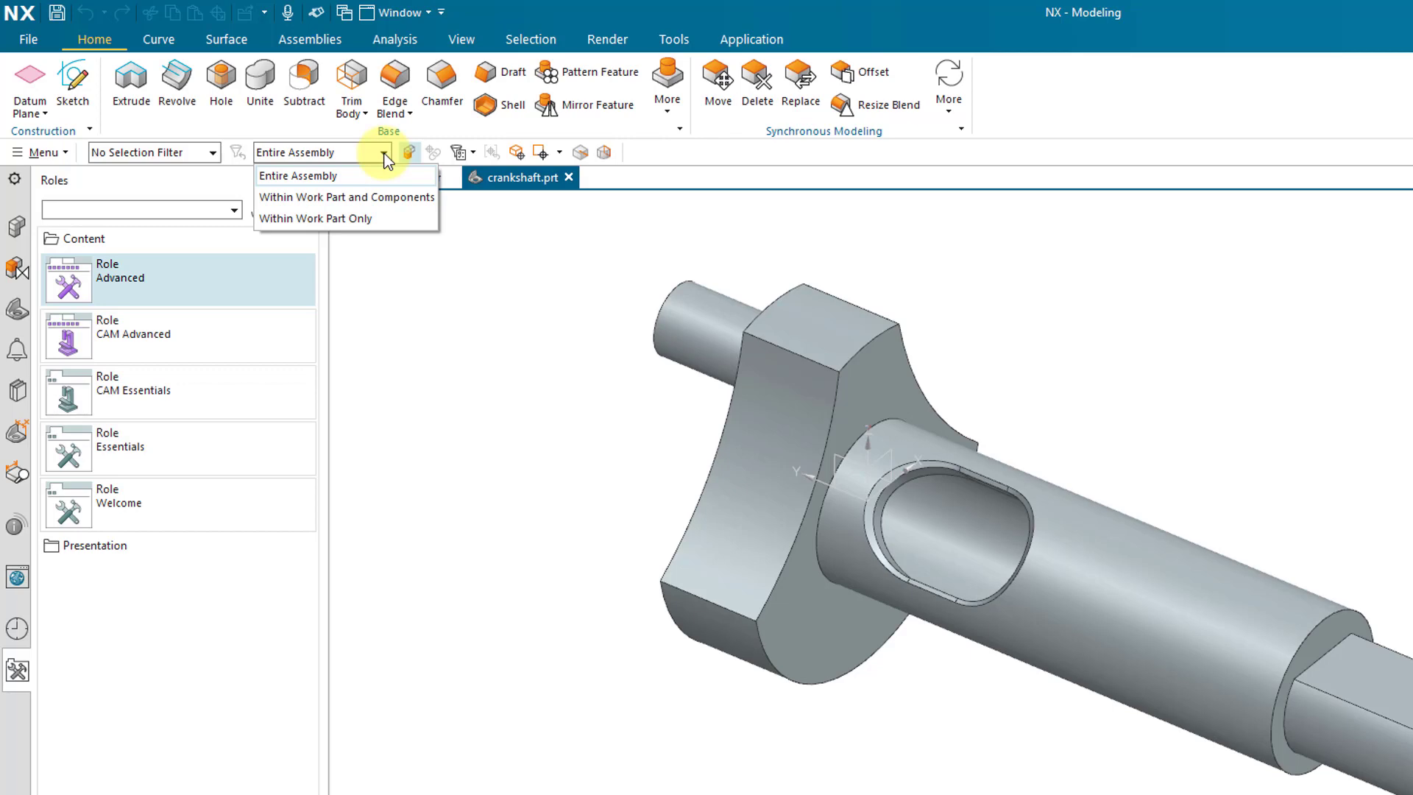
{"action": "left_click", "coordinate": [479, 280]}
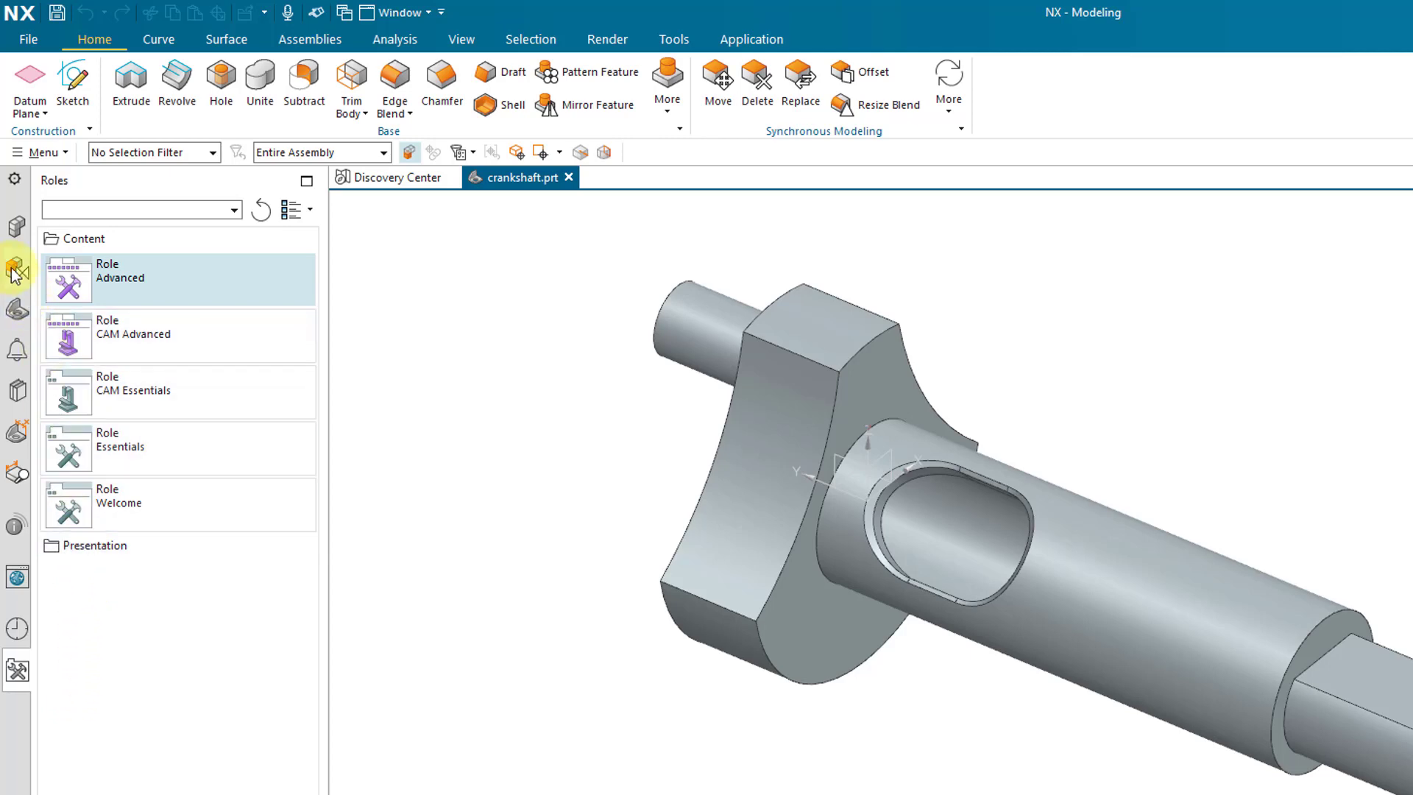
View the Assembly and Constraint Navigators, ending on the Part Navigator's crankshaft history
{"action": "left_click", "coordinate": [16, 237]}
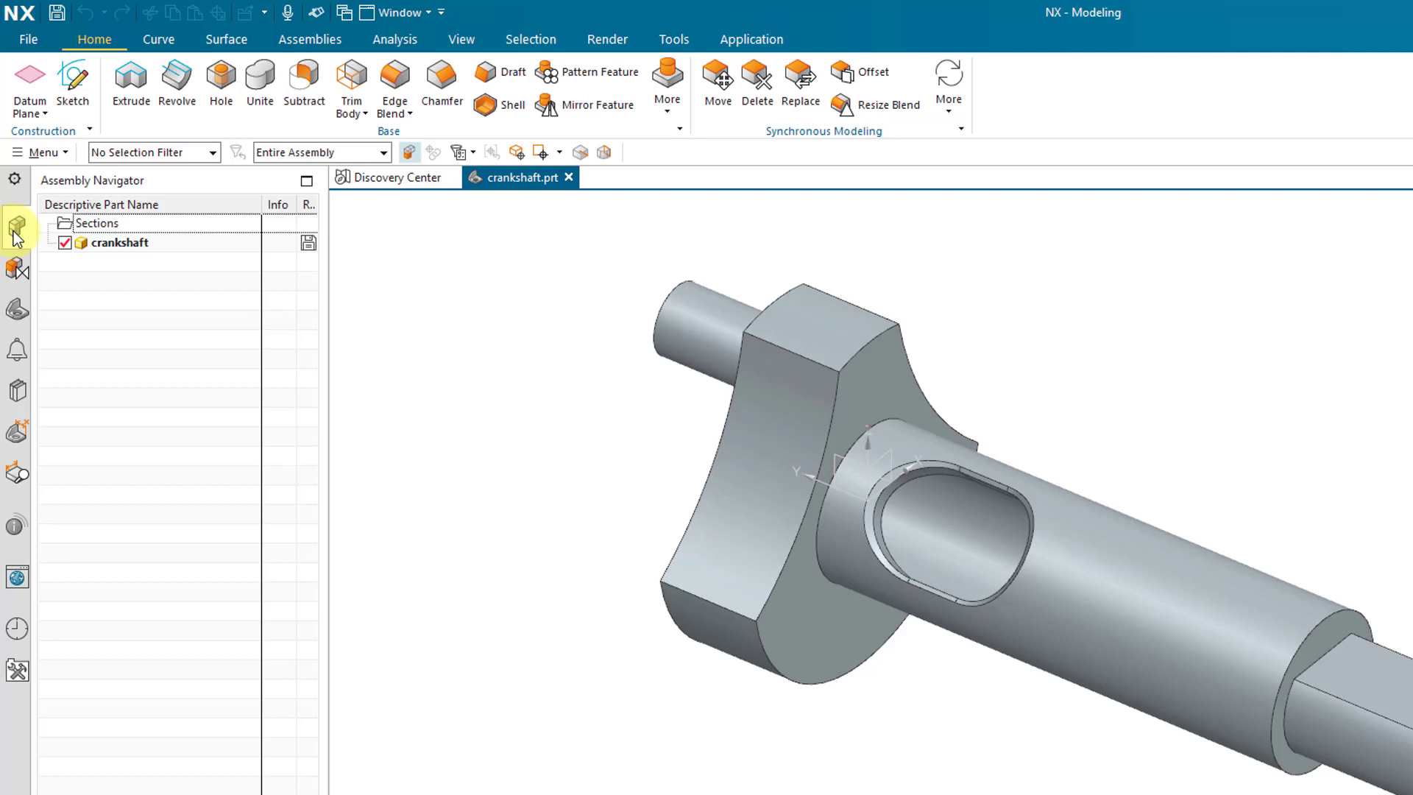
{"action": "left_click", "coordinate": [16, 271]}
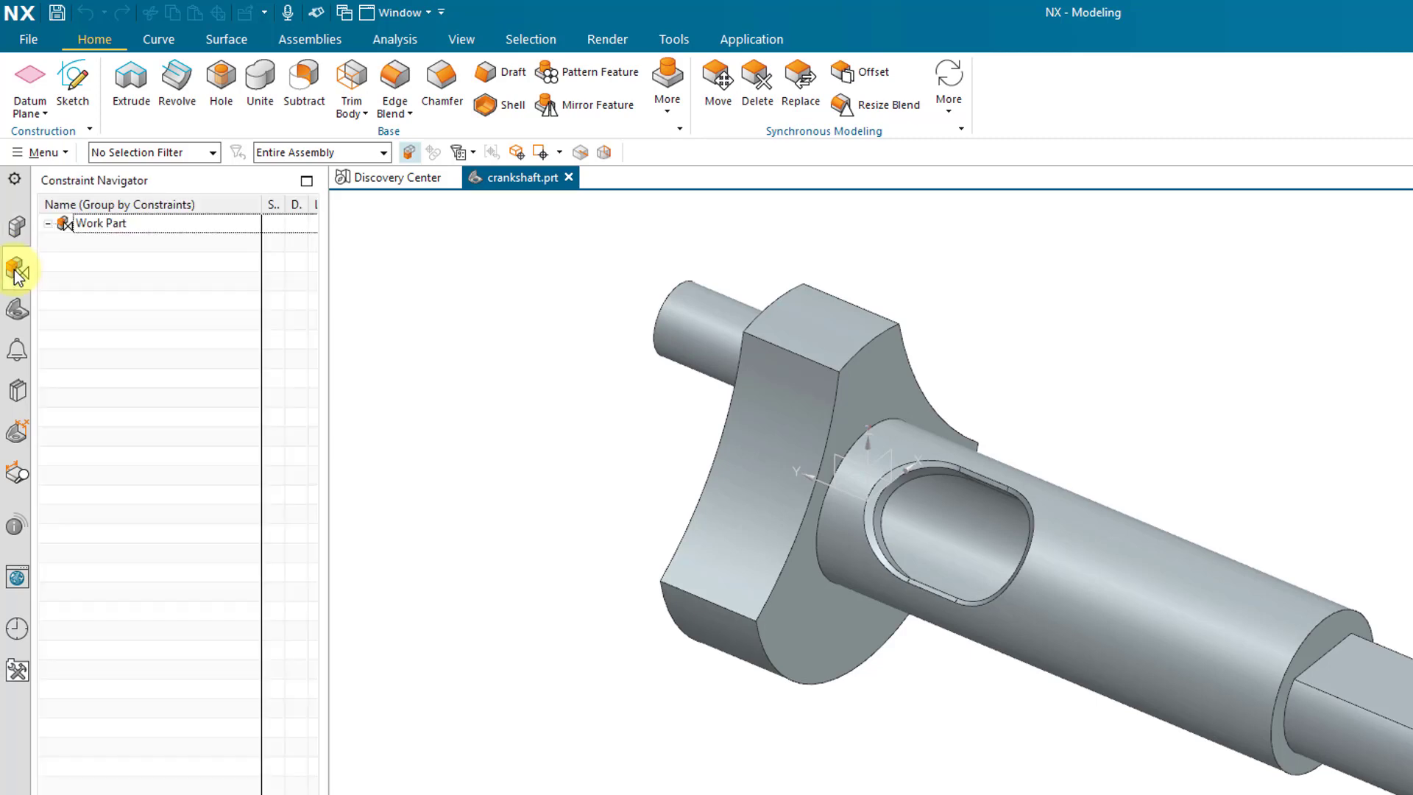
{"action": "left_click", "coordinate": [17, 311]}
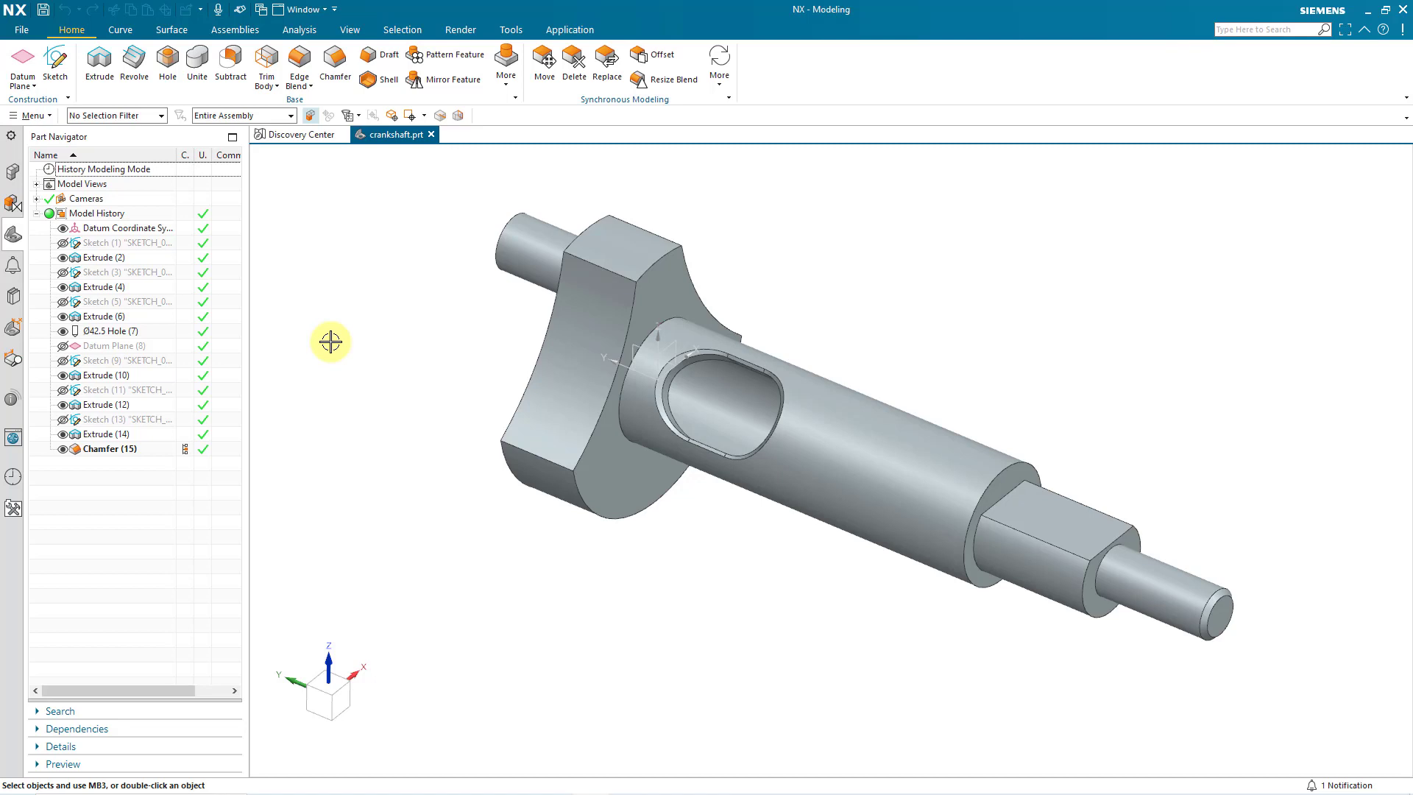
Open the Menu dropdown listing File, Edit, View, Insert, Tools and Preferences
{"action": "left_click", "coordinate": [47, 115]}
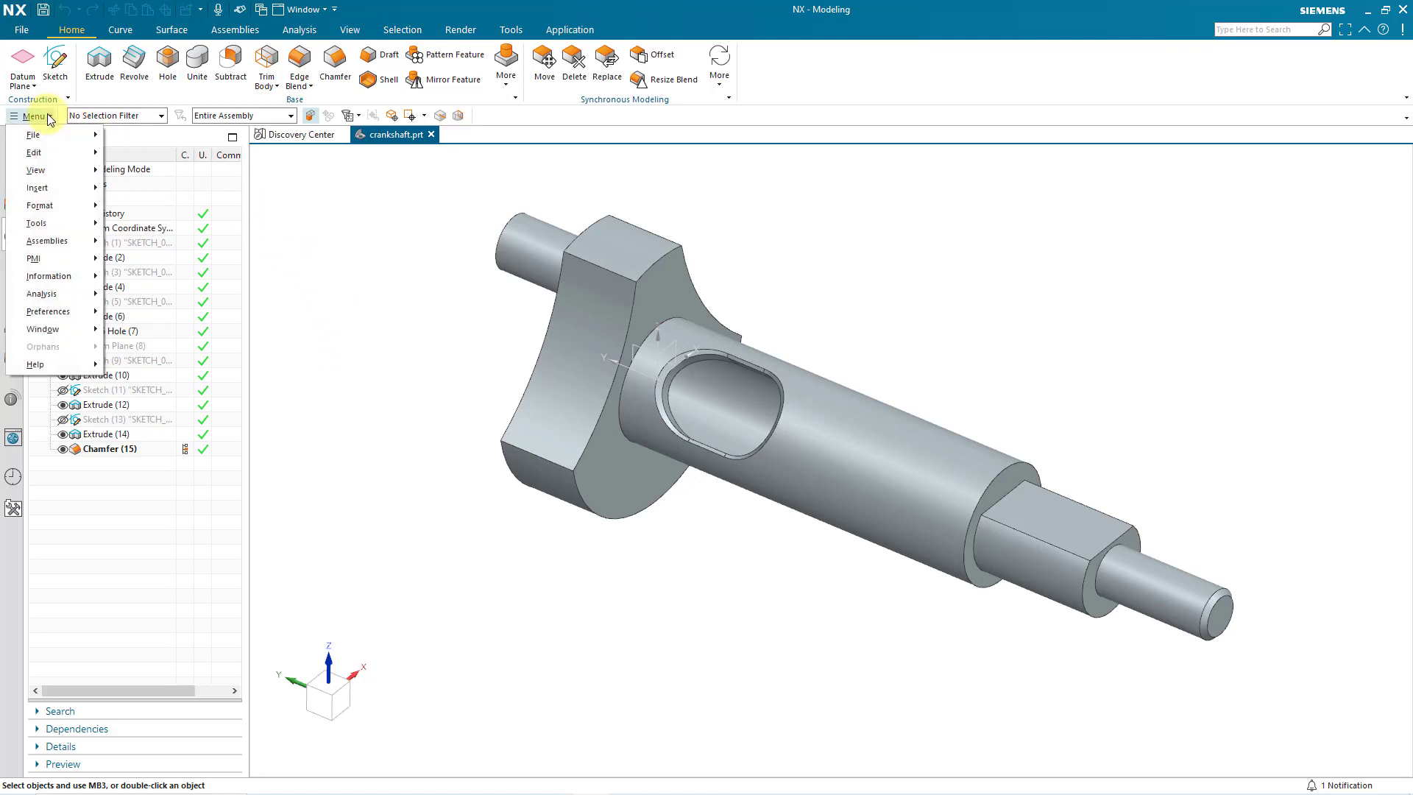
Open Customer Defaults through File > Utilities in the Menu
{"action": "mouse_move", "coordinate": [51, 135]}
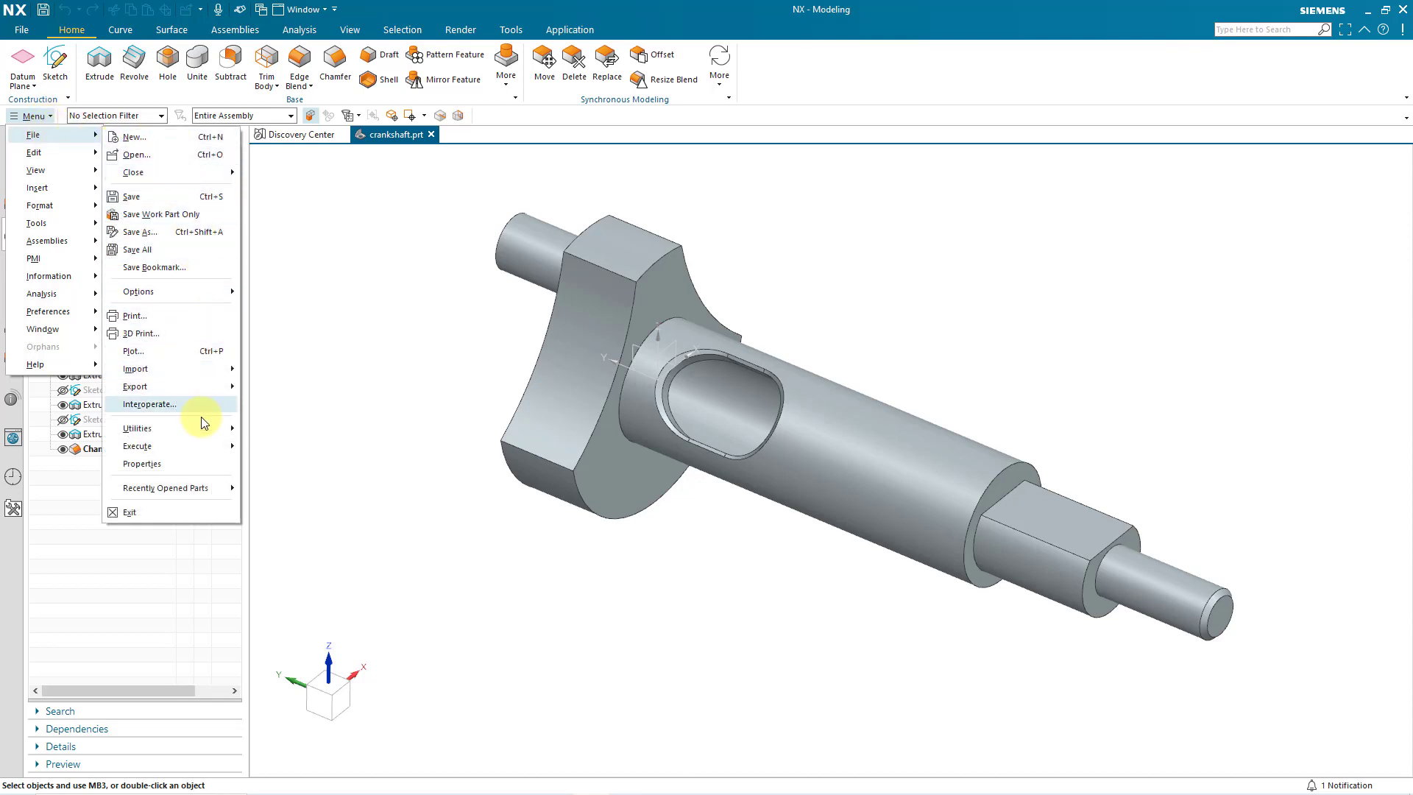
{"action": "mouse_move", "coordinate": [200, 439]}
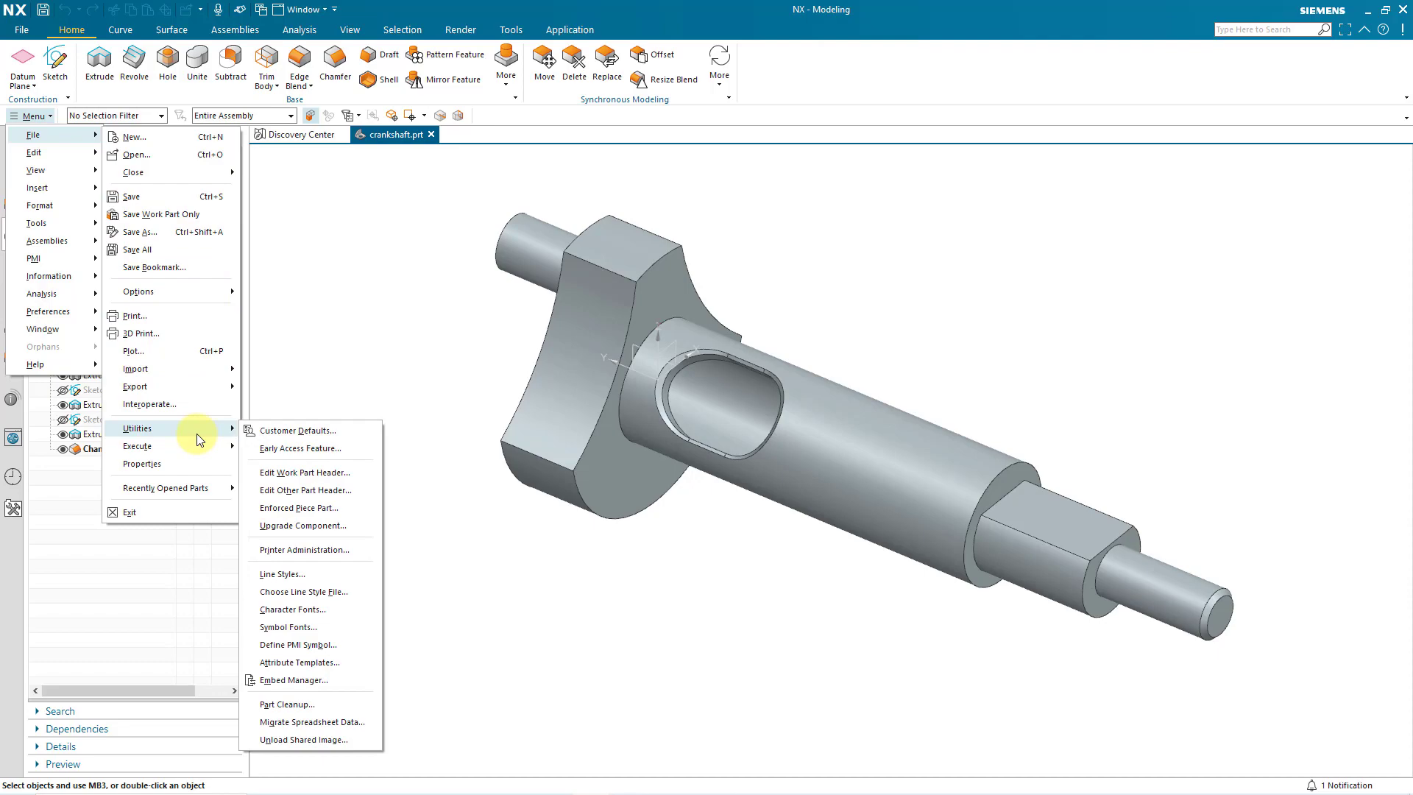
{"action": "left_click", "coordinate": [302, 433]}
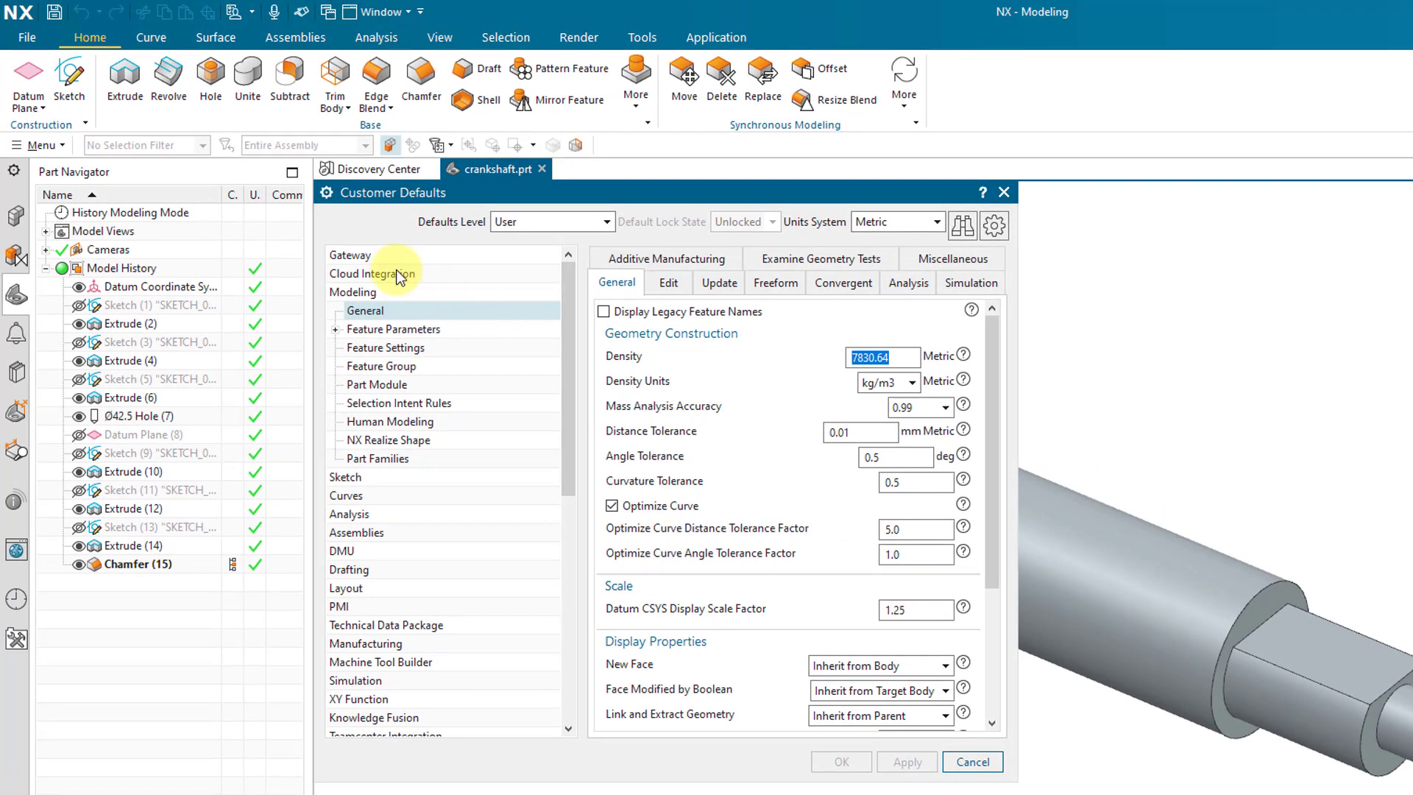
Show Gateway's General Part defaults: Default Units in Millimeters and Store Preview on
{"action": "left_click", "coordinate": [371, 256]}
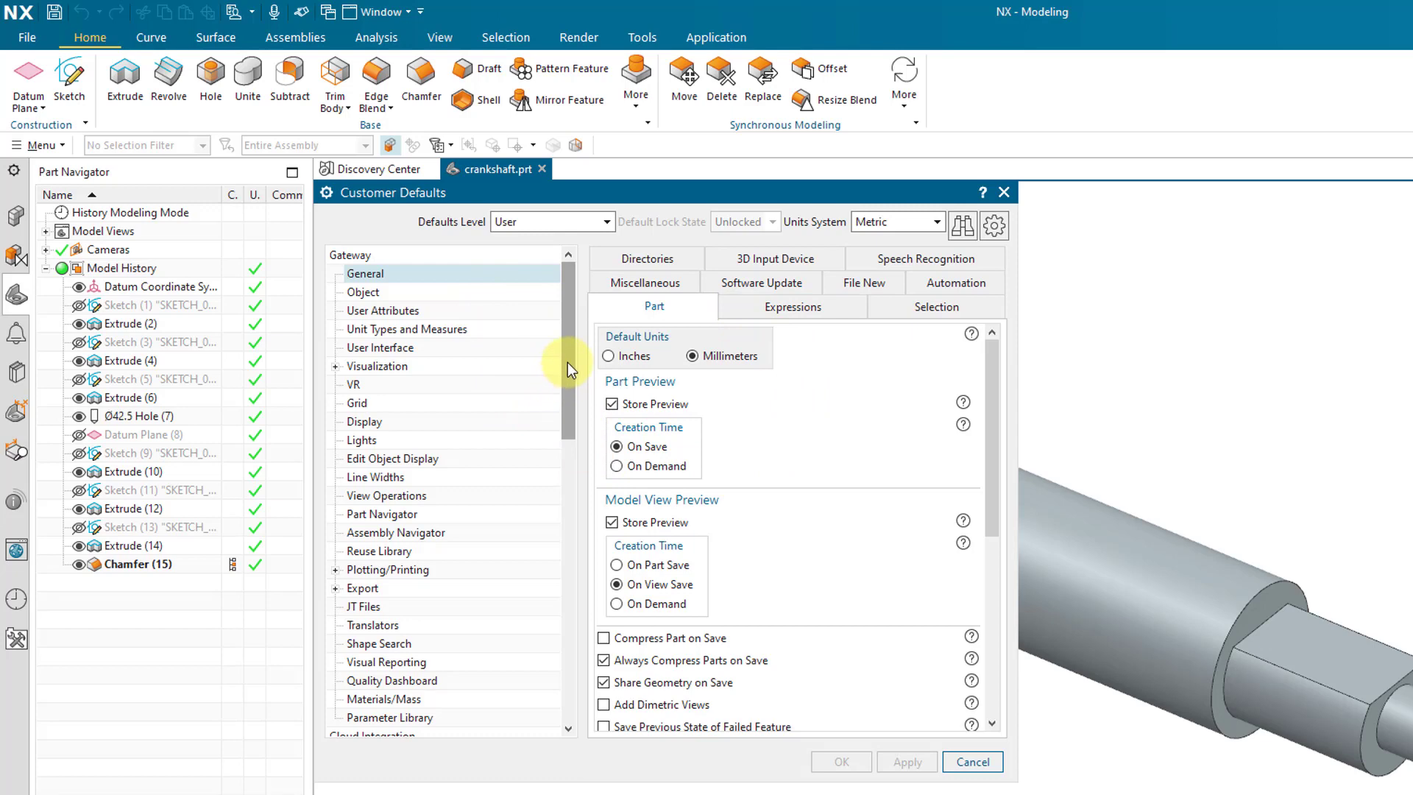
{"action": "left_click_drag", "start_coordinate": [568, 362], "coordinate": [558, 474]}
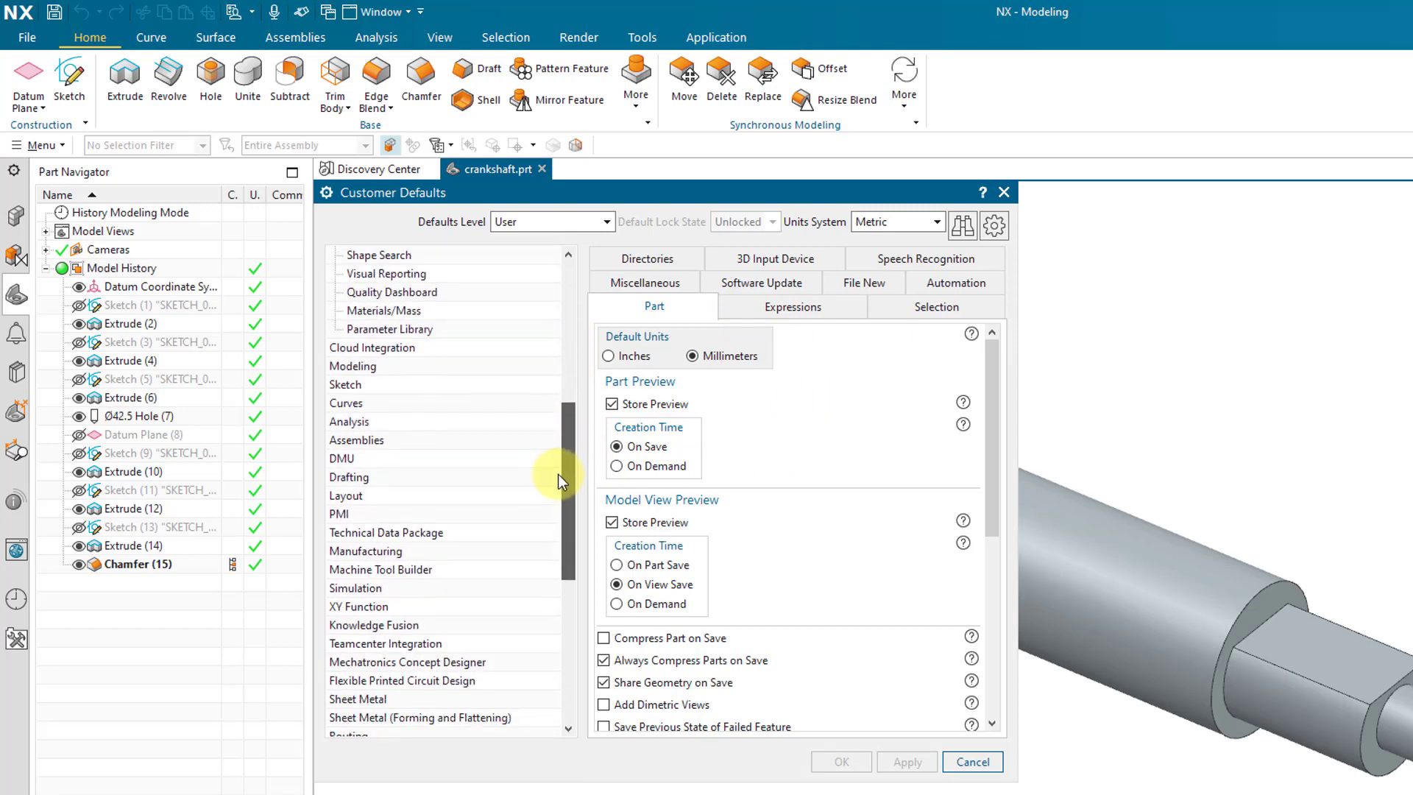
Set the Drafting General/Setup standard to ASME and save the user defaults to NX_user.dpv
{"action": "left_click", "coordinate": [366, 480]}
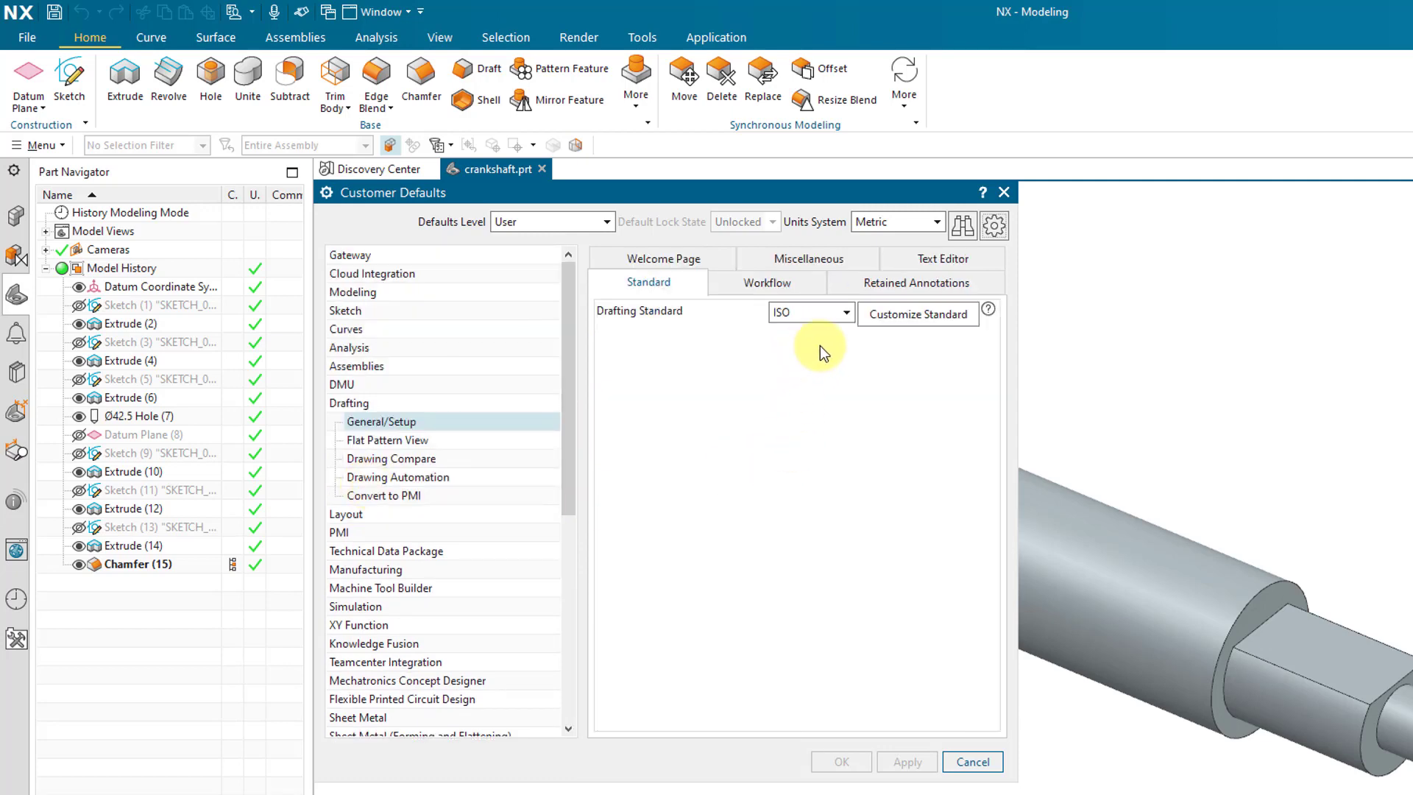
{"action": "left_click", "coordinate": [846, 313]}
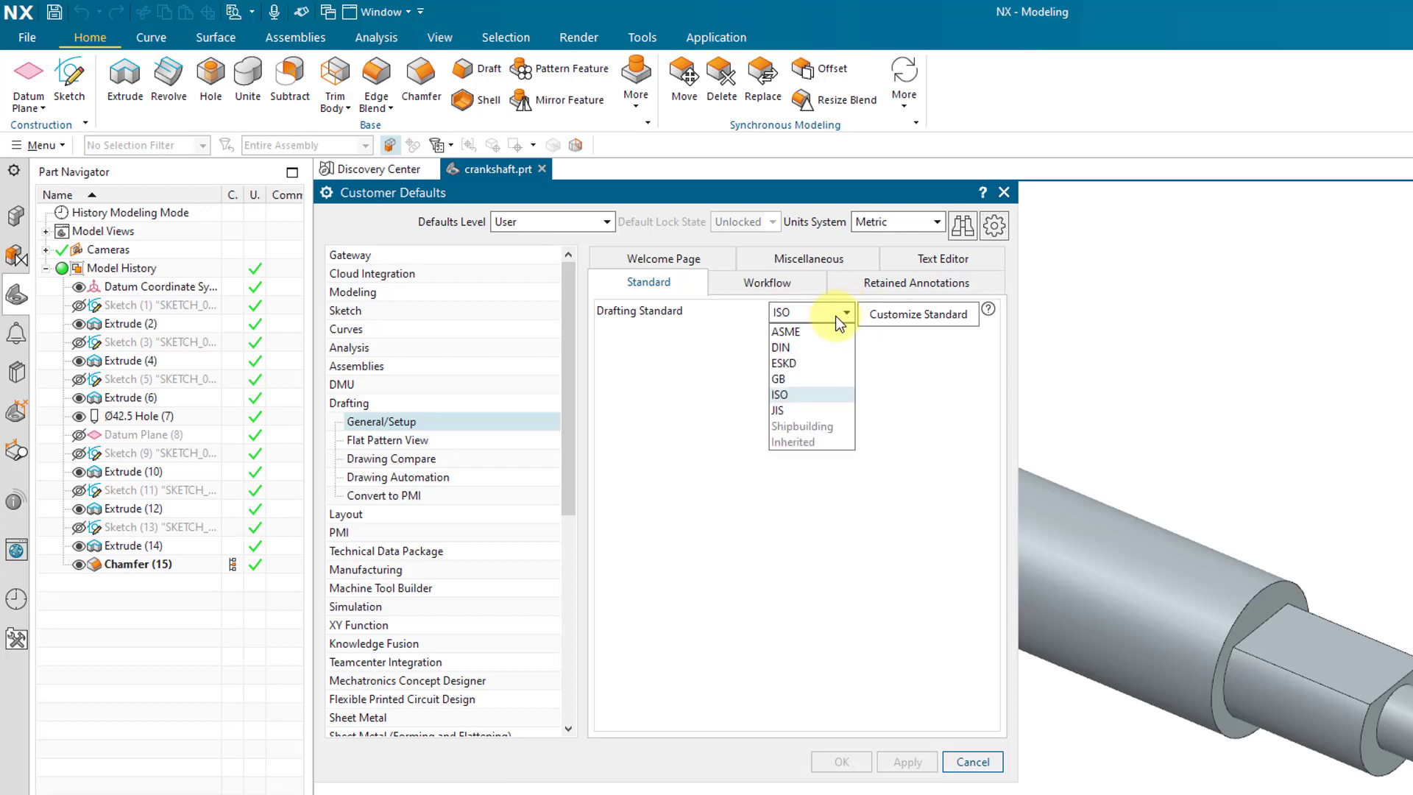
{"action": "left_click", "coordinate": [817, 332]}
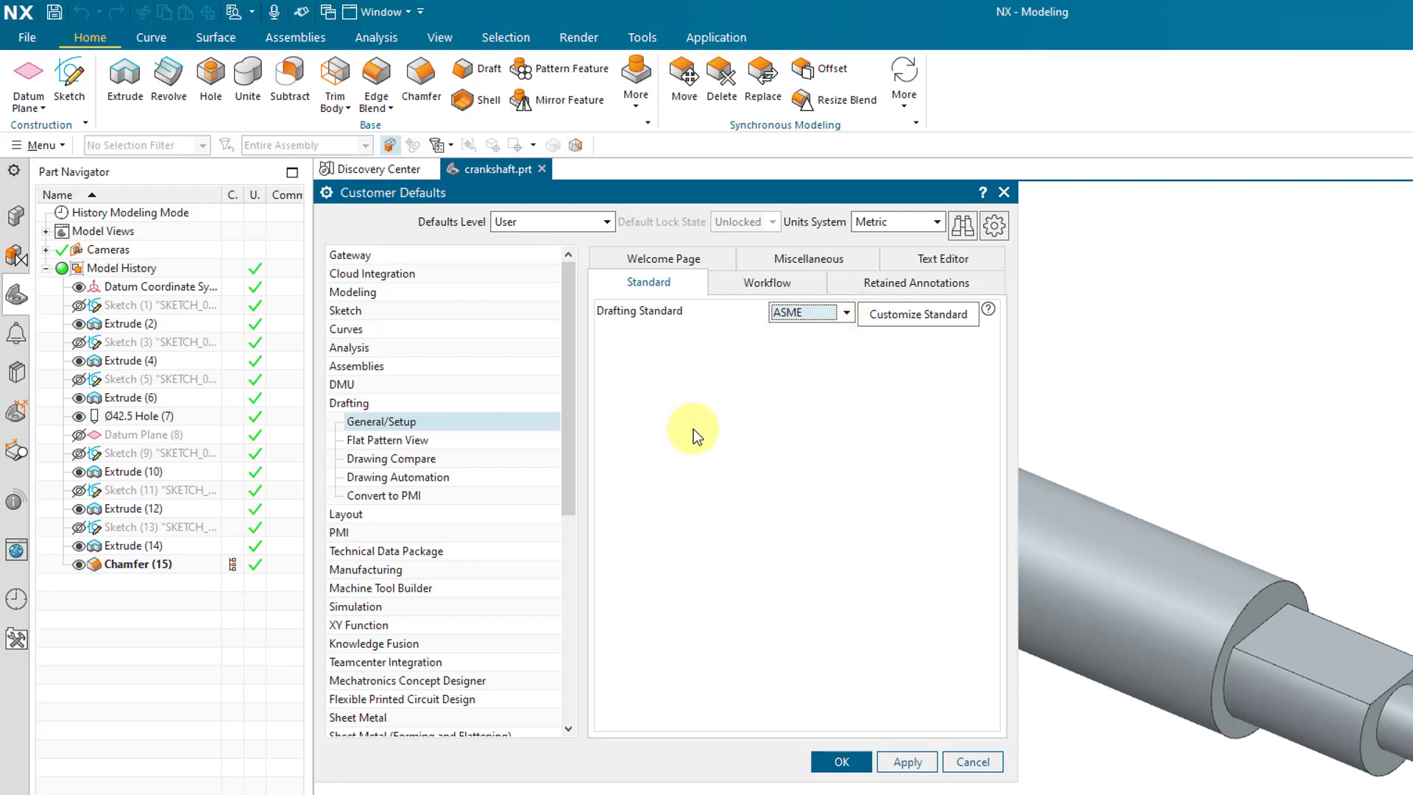
{"action": "left_click", "coordinate": [840, 764]}
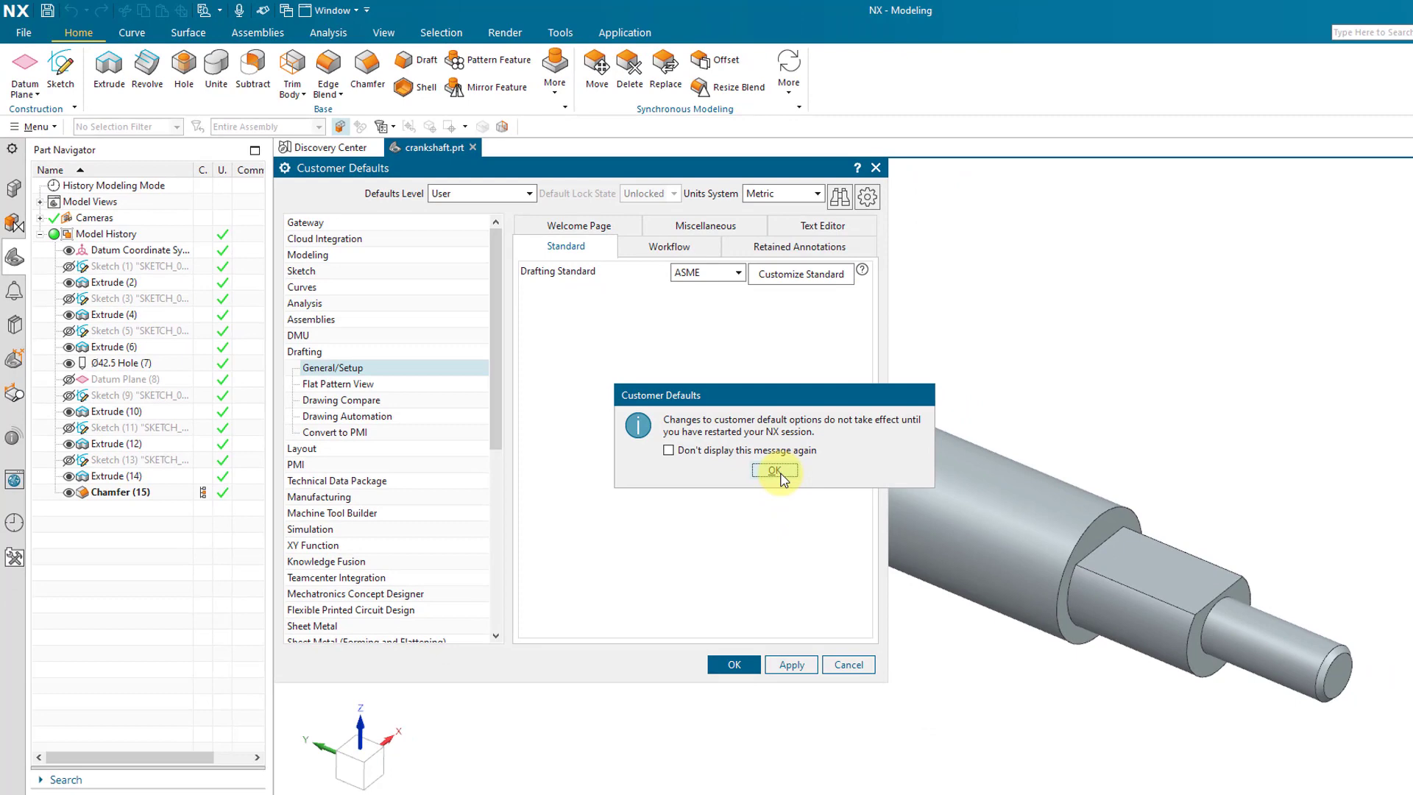
{"action": "left_click", "coordinate": [888, 539]}
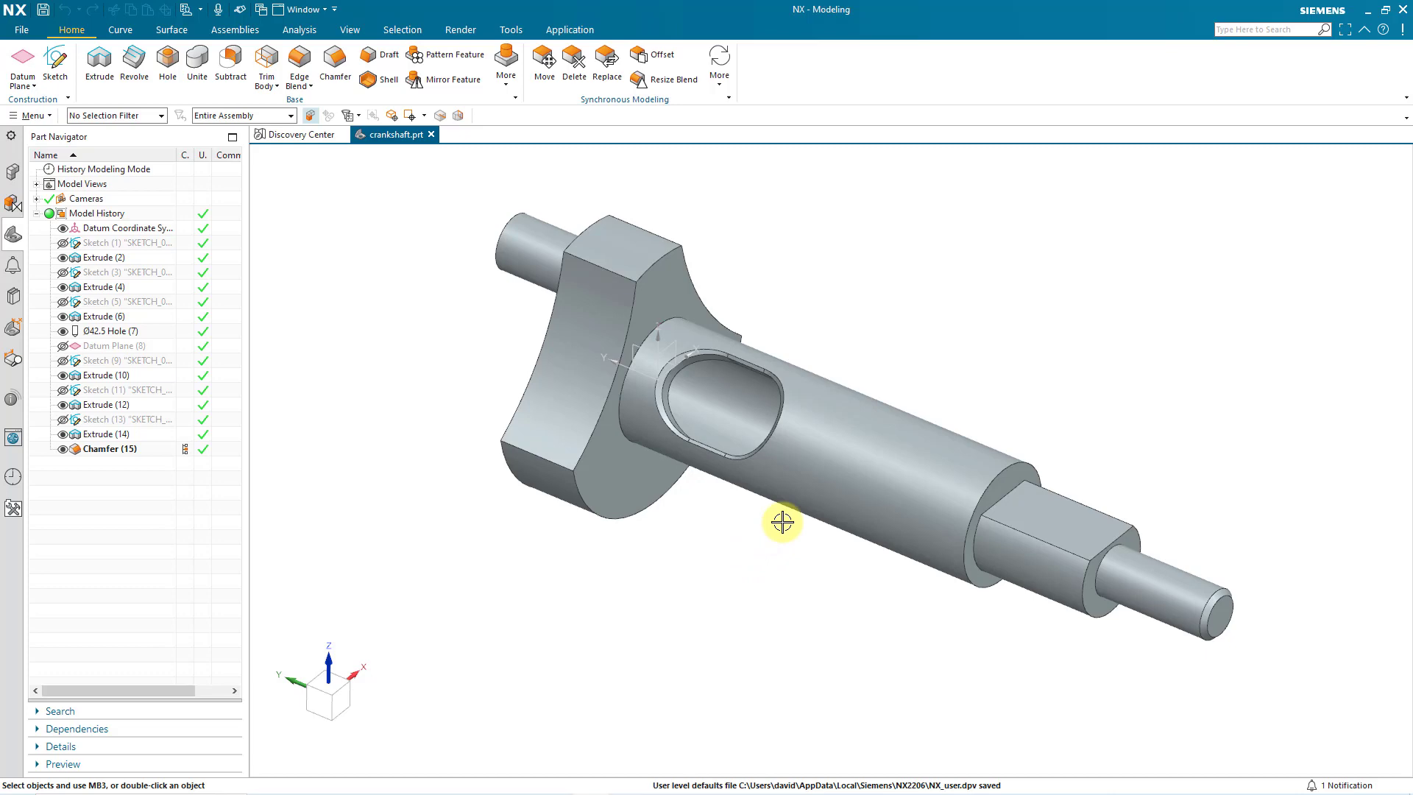
Orbit the crankshaft sideways, zoom in and out repeatedly, then pan it down the viewport
{"action": "middle_click_drag", "start_coordinate": [782, 522], "coordinate": [678, 515]}
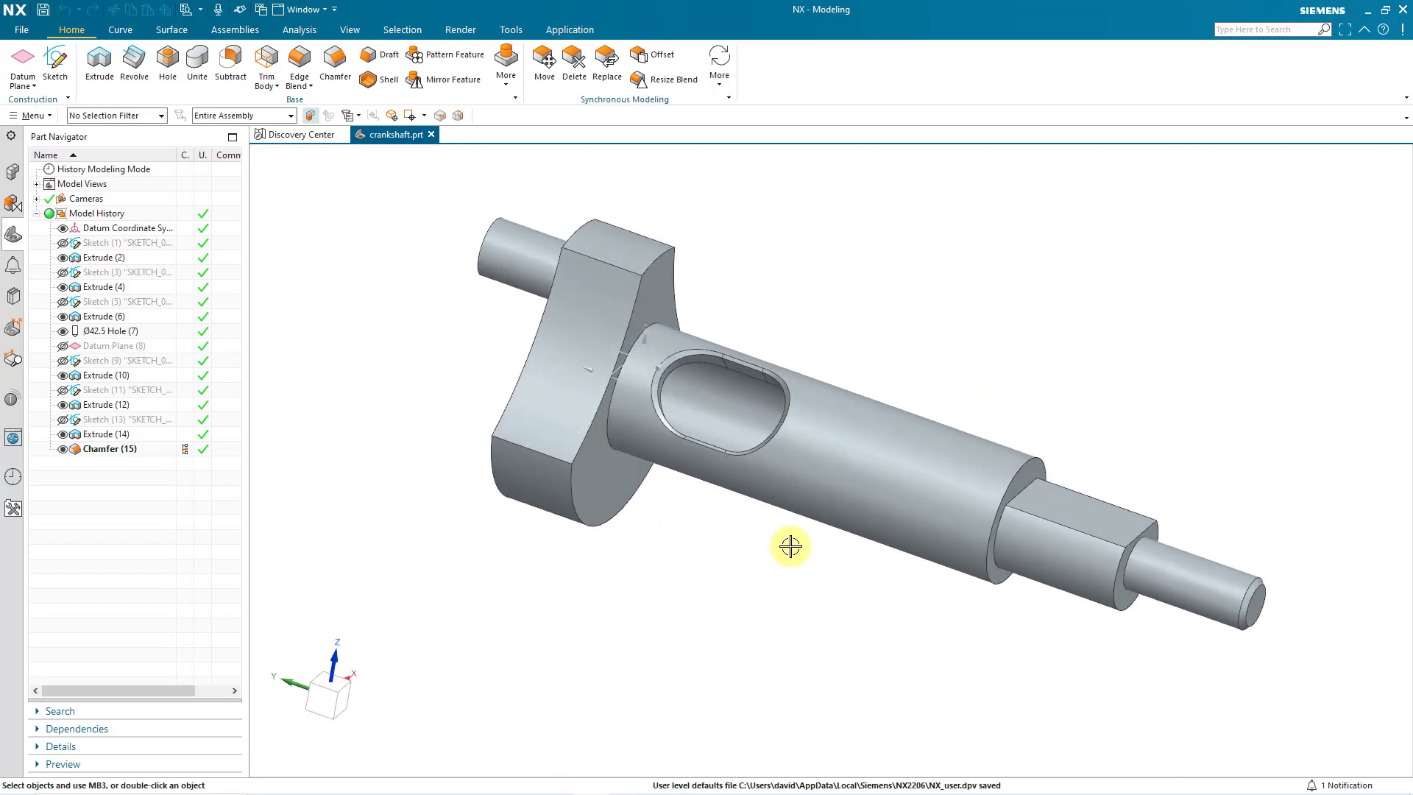
{"action": "scroll", "coordinate": [789, 544], "scroll_direction": "up", "scroll_amount": 3}
{"action": "scroll", "coordinate": [790, 546], "scroll_direction": "down", "scroll_amount": 5}
{"action": "scroll", "coordinate": [789, 546], "scroll_direction": "up", "scroll_amount": 4}
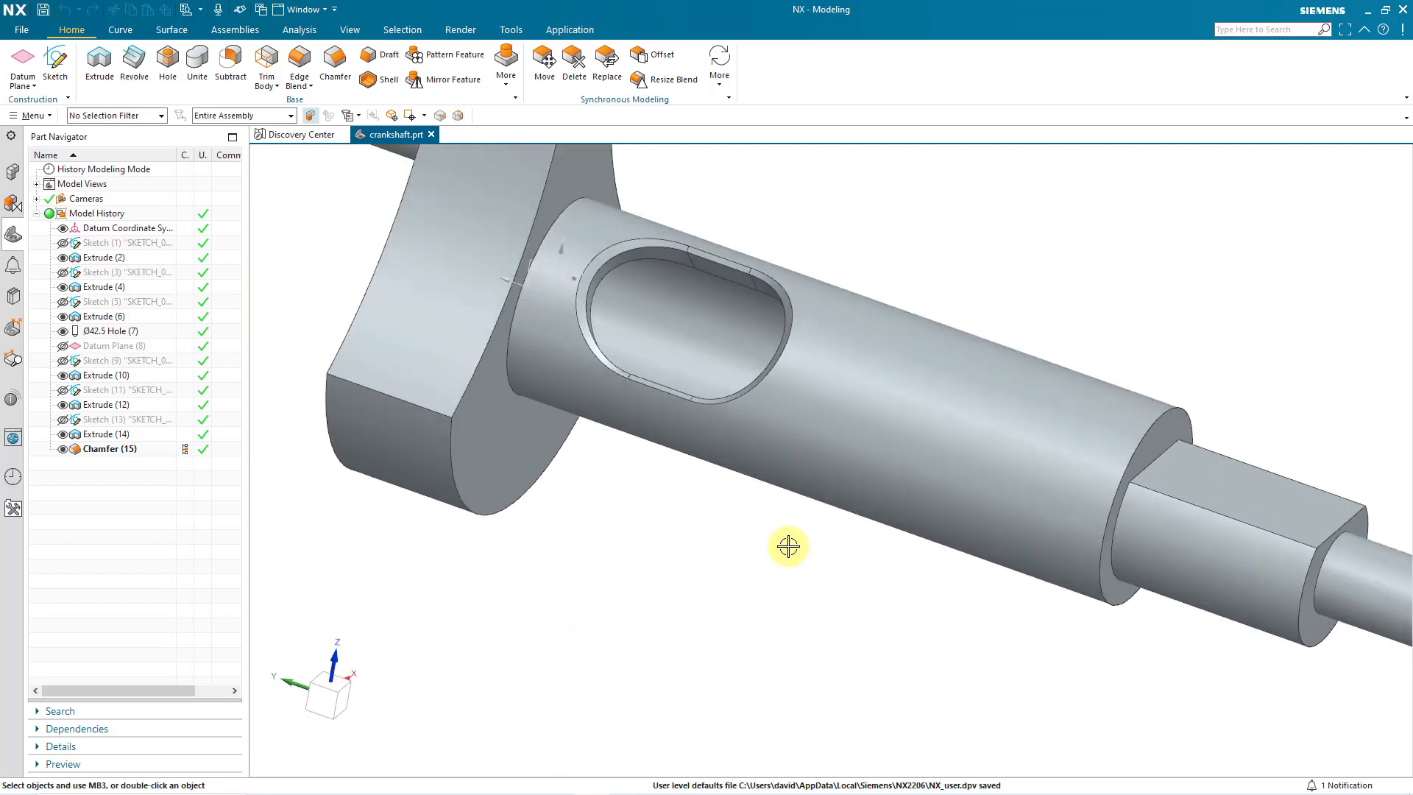
{"action": "scroll", "coordinate": [788, 546], "scroll_direction": "down", "scroll_amount": 4}
{"action": "scroll", "coordinate": [789, 546], "scroll_direction": "up", "scroll_amount": 4}
{"action": "scroll", "coordinate": [789, 546], "scroll_direction": "down", "scroll_amount": 3}
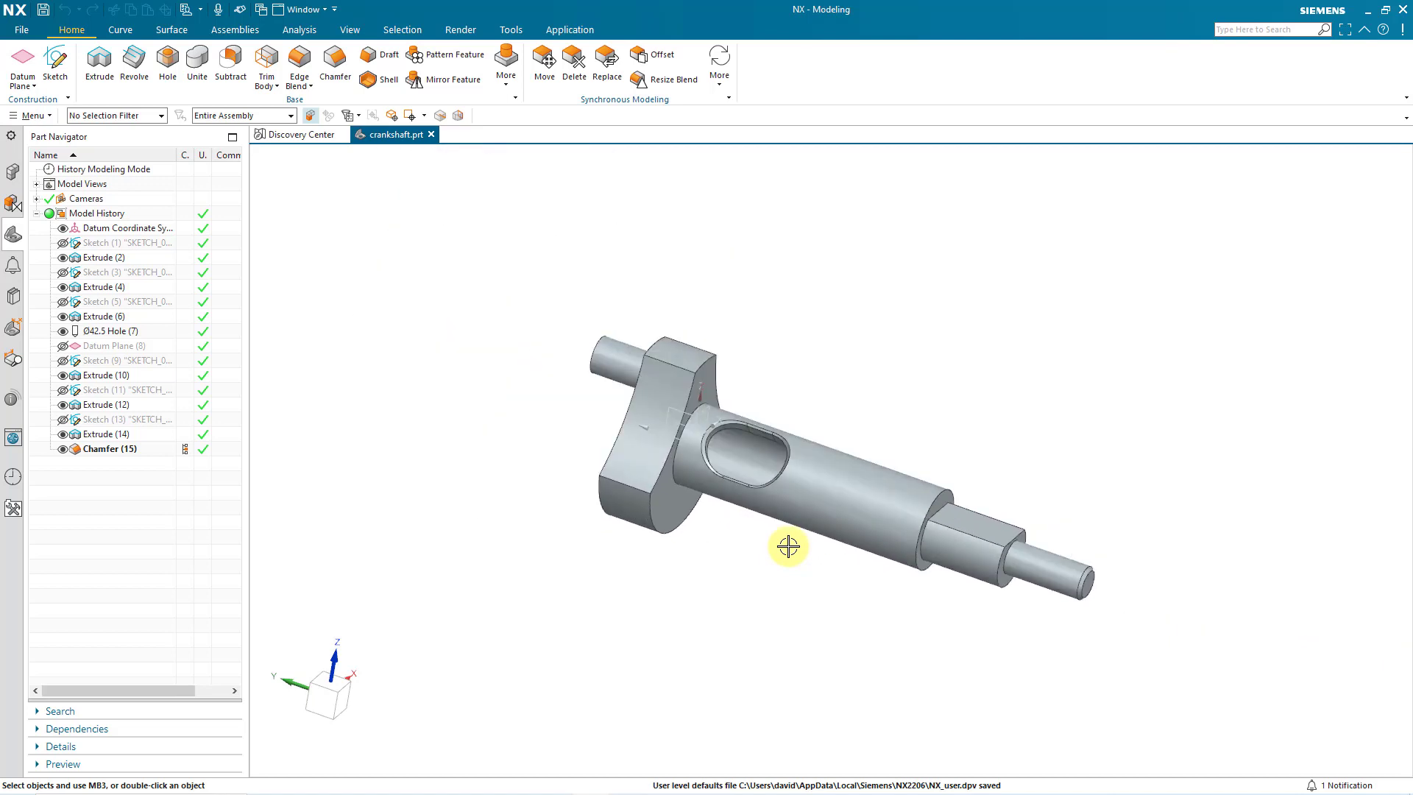
{"action": "scroll", "coordinate": [788, 546], "scroll_direction": "up", "scroll_amount": 1}
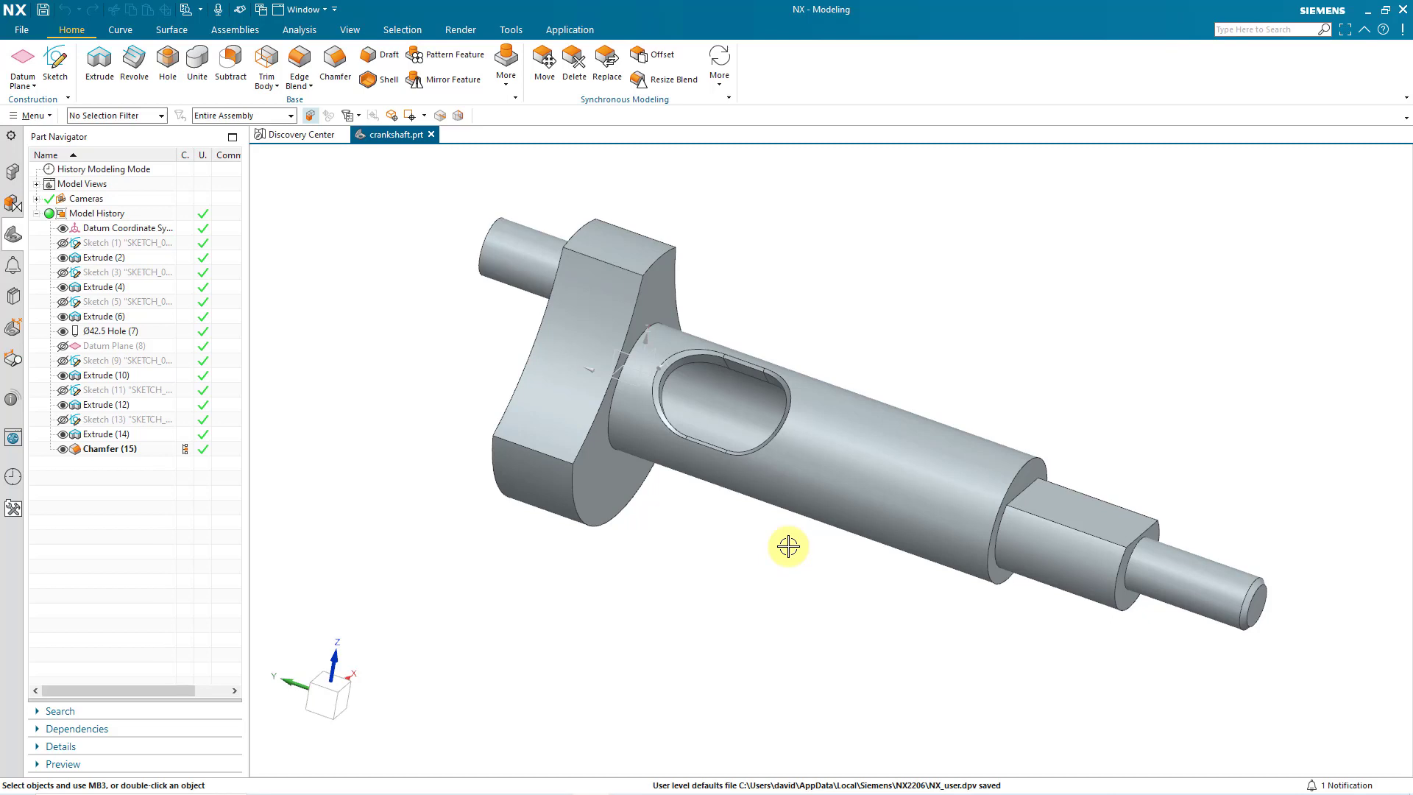
{"action": "middle_click_drag", "start_coordinate": [787, 545], "coordinate": [716, 722], "text": "shift"}
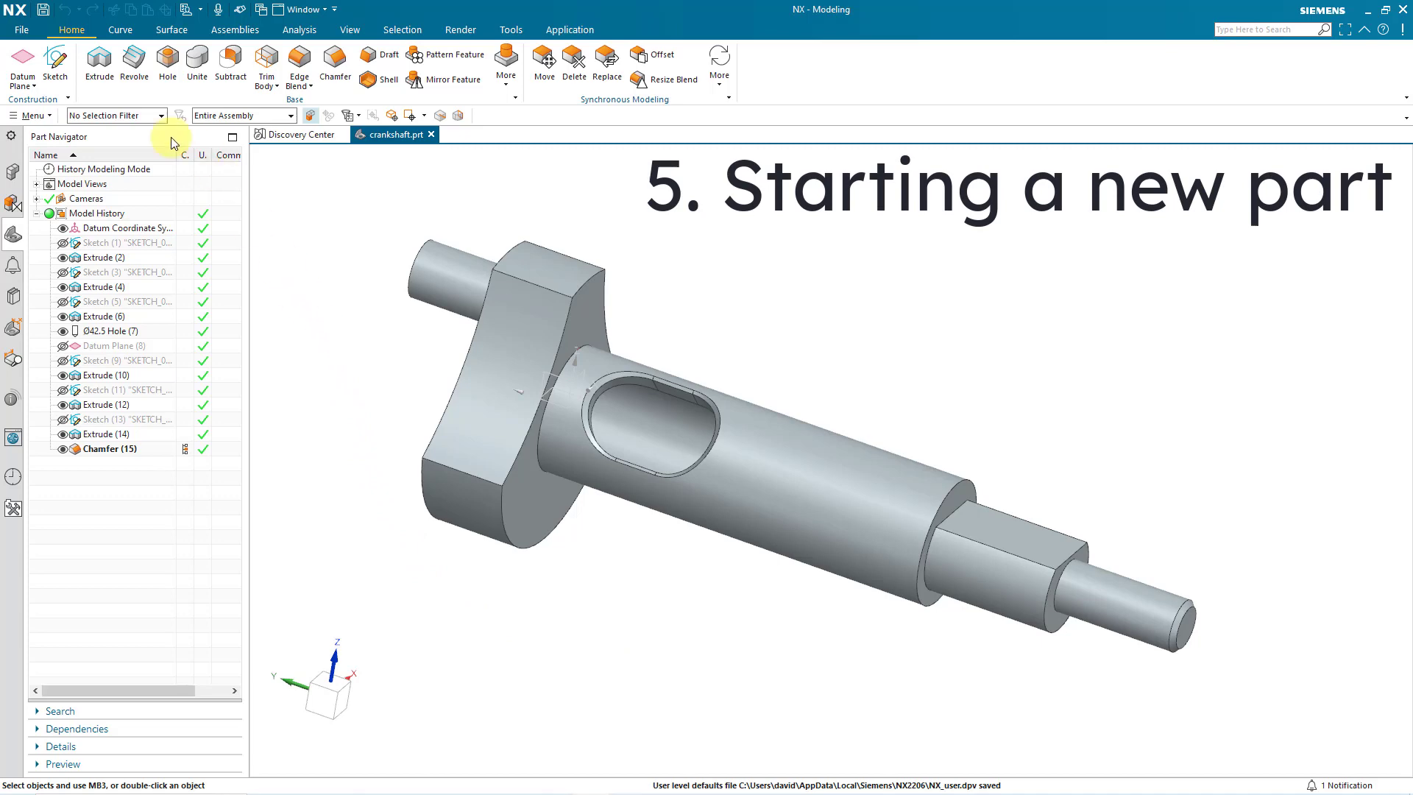
Start a new file from the File menu and show Model templates, proposing model1.prt
{"action": "left_click", "coordinate": [22, 31]}
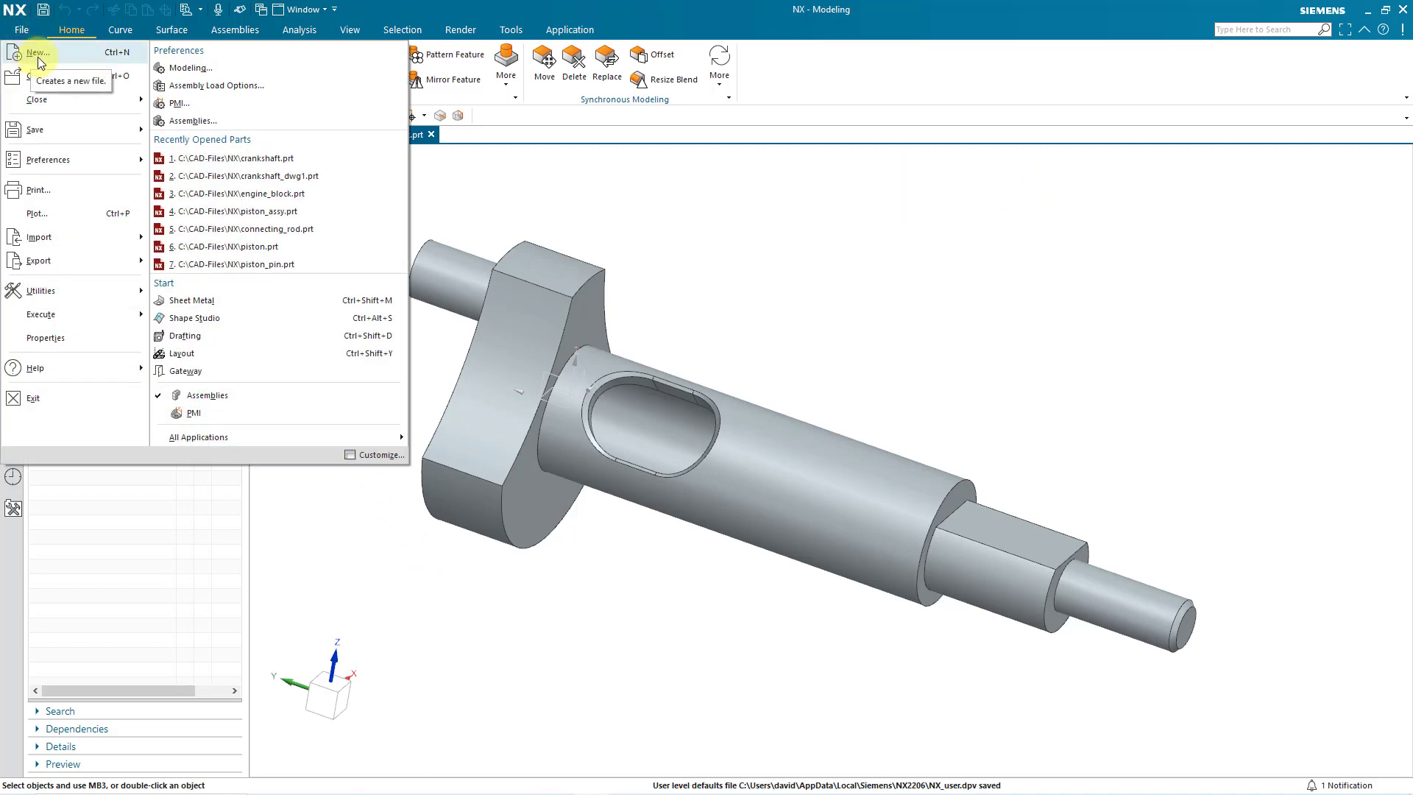
{"action": "left_click", "coordinate": [38, 54]}
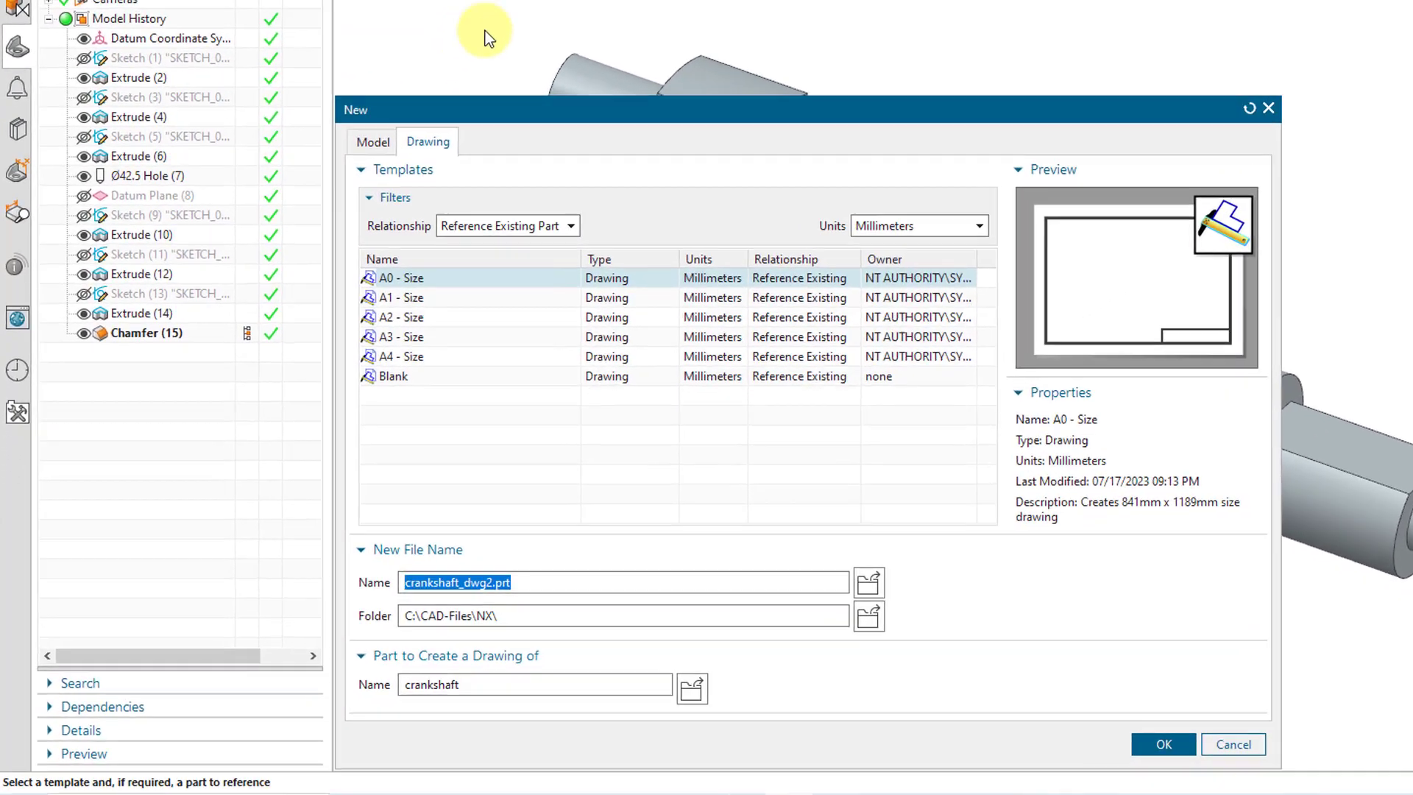
{"action": "left_click", "coordinate": [279, 306]}
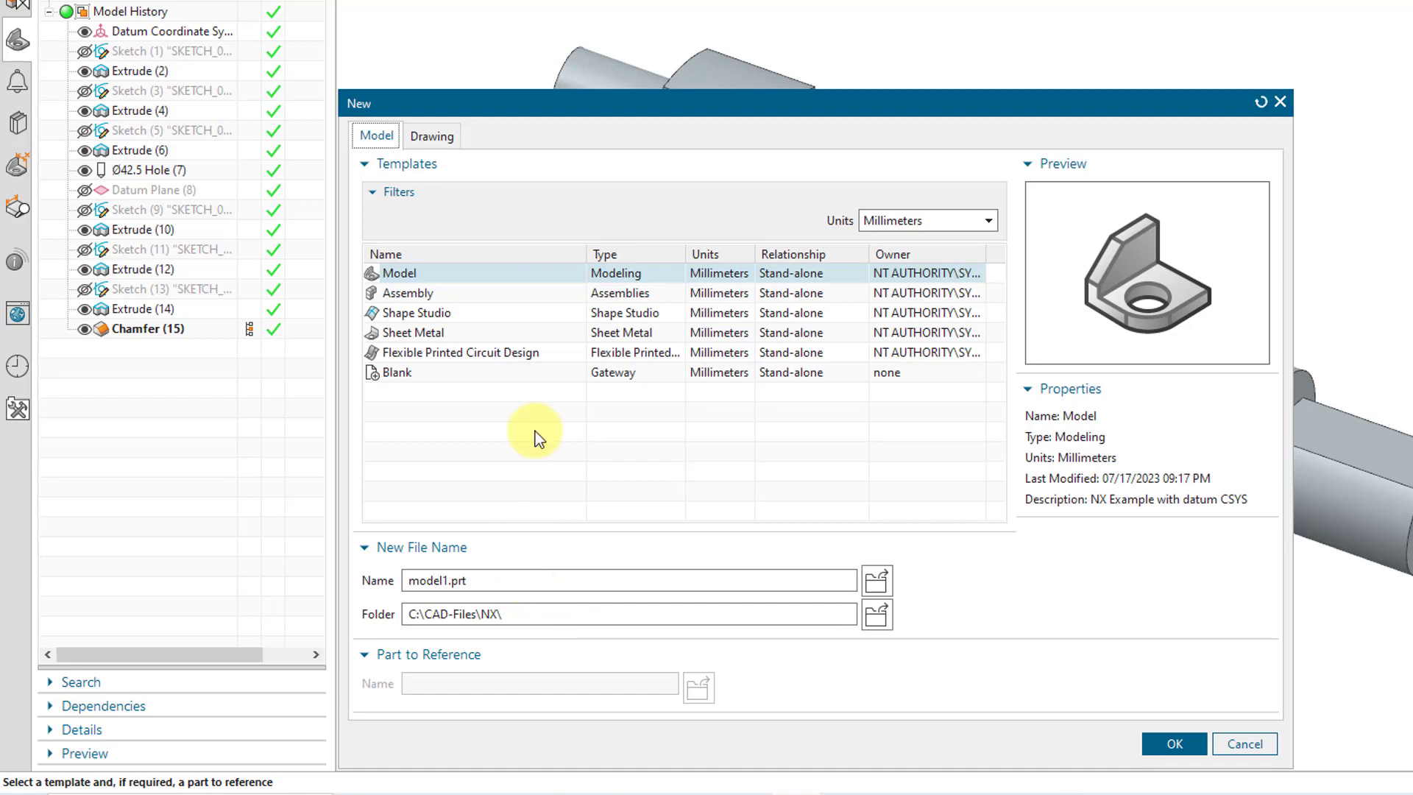
Show Drawing templates, try the All units filter, and settle on Inches (A–F Size, Blank)
{"action": "left_click", "coordinate": [433, 136]}
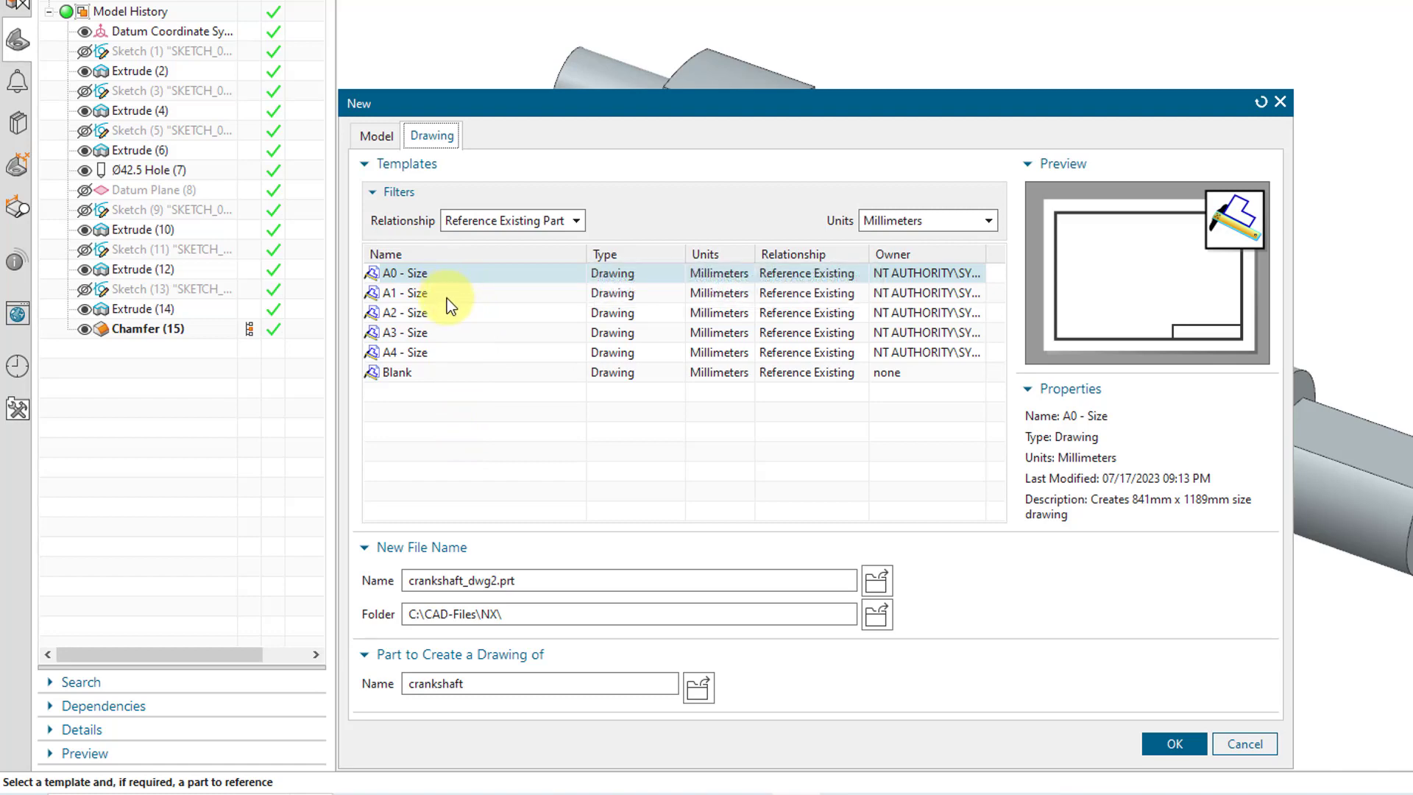
{"action": "left_click", "coordinate": [964, 223]}
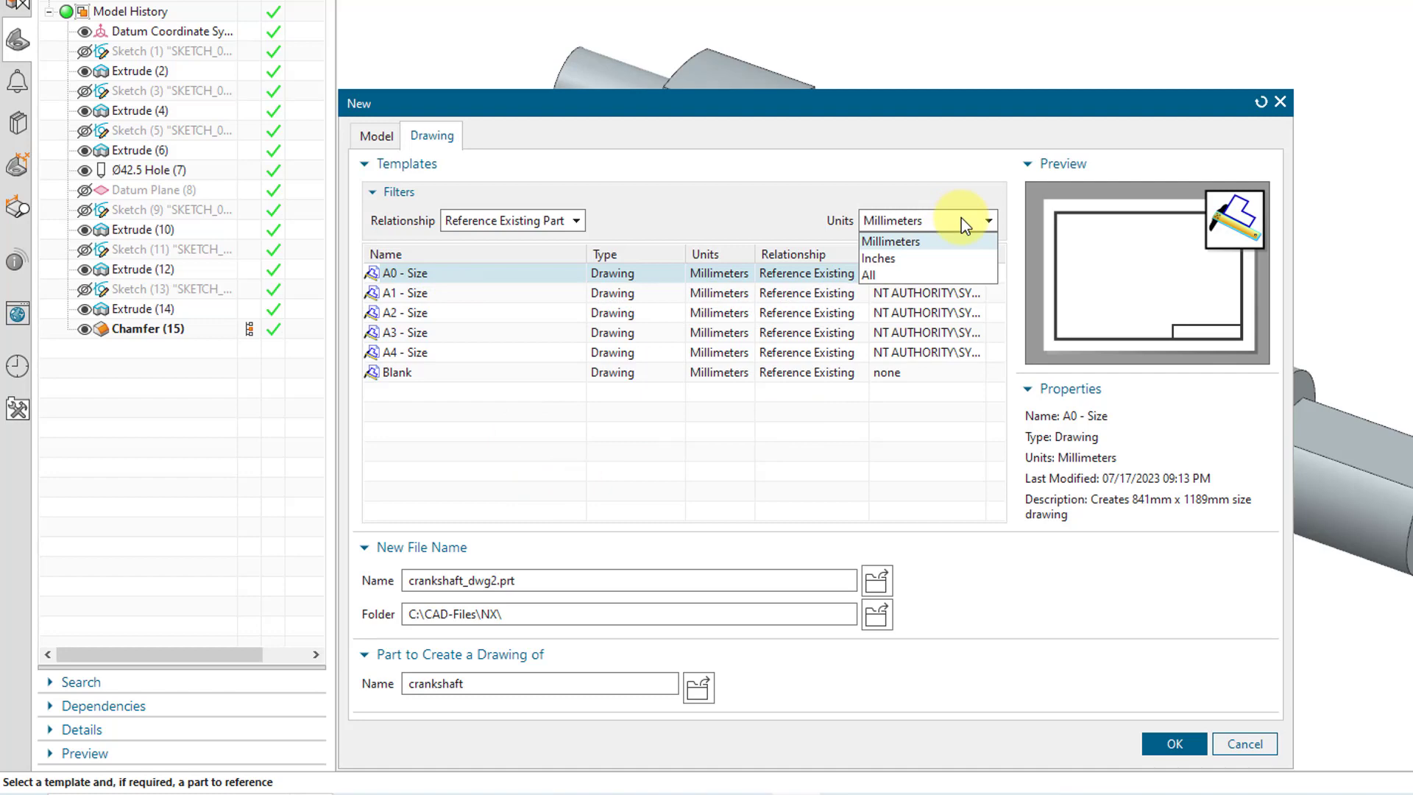
{"action": "left_click", "coordinate": [947, 268]}
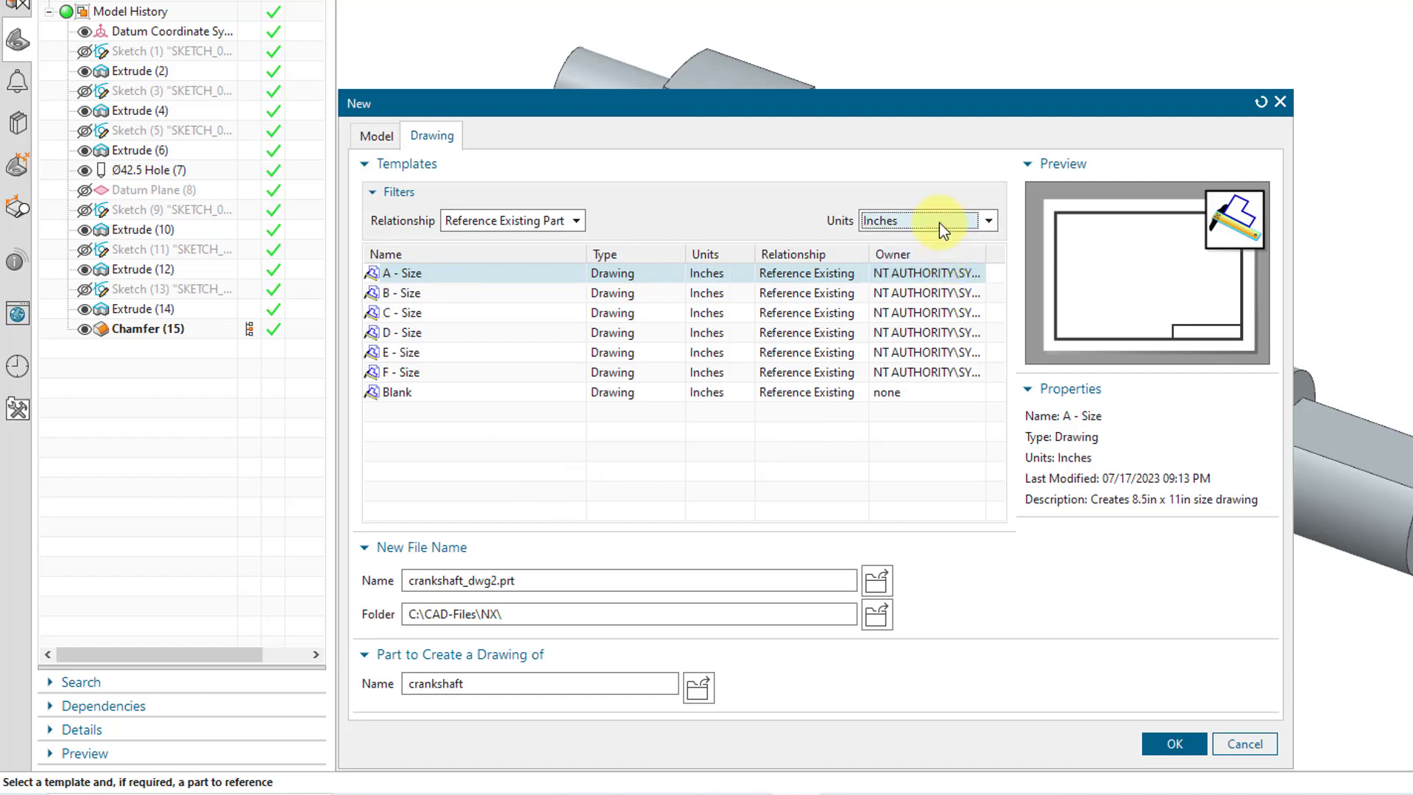
{"action": "left_click", "coordinate": [939, 222]}
{"action": "left_click", "coordinate": [936, 272]}
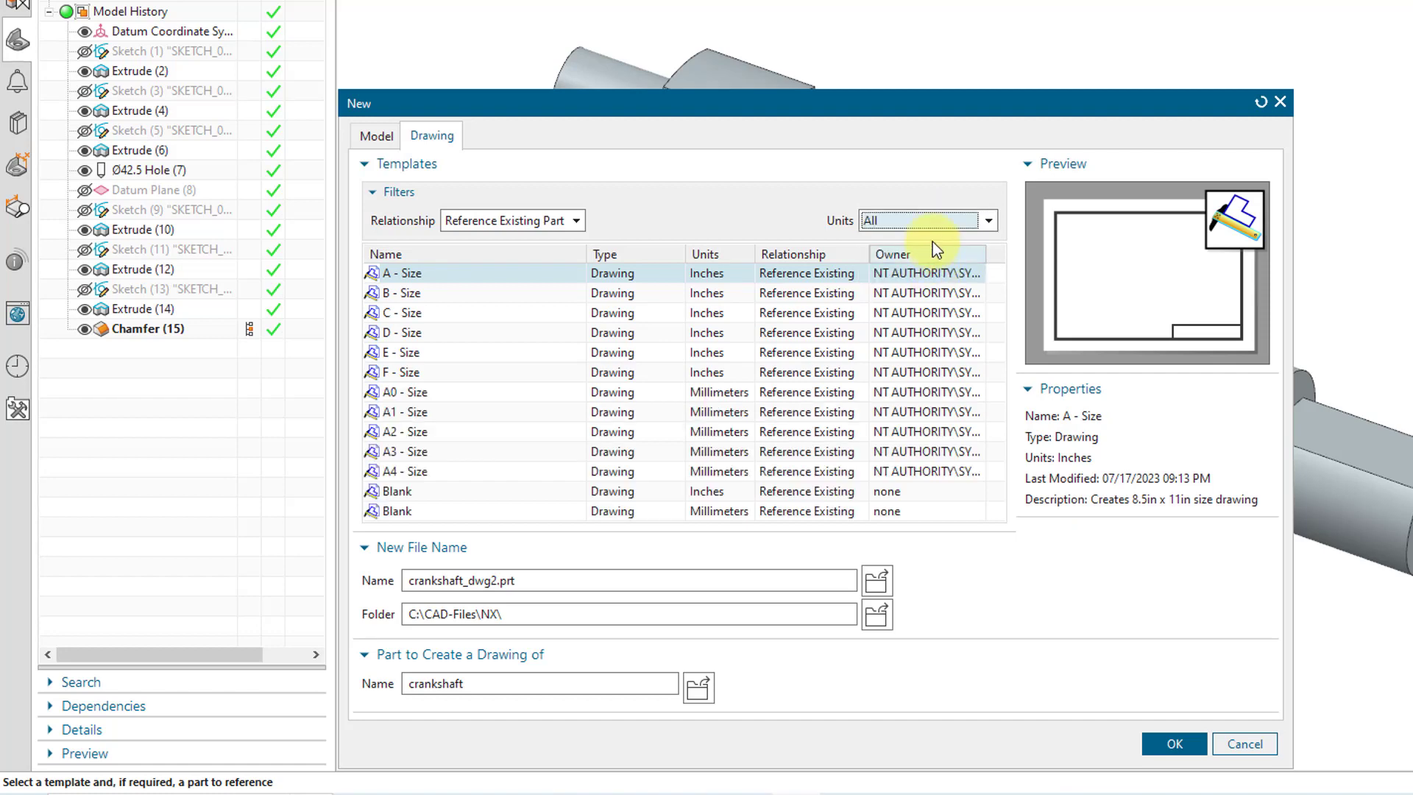
{"action": "left_click", "coordinate": [934, 224]}
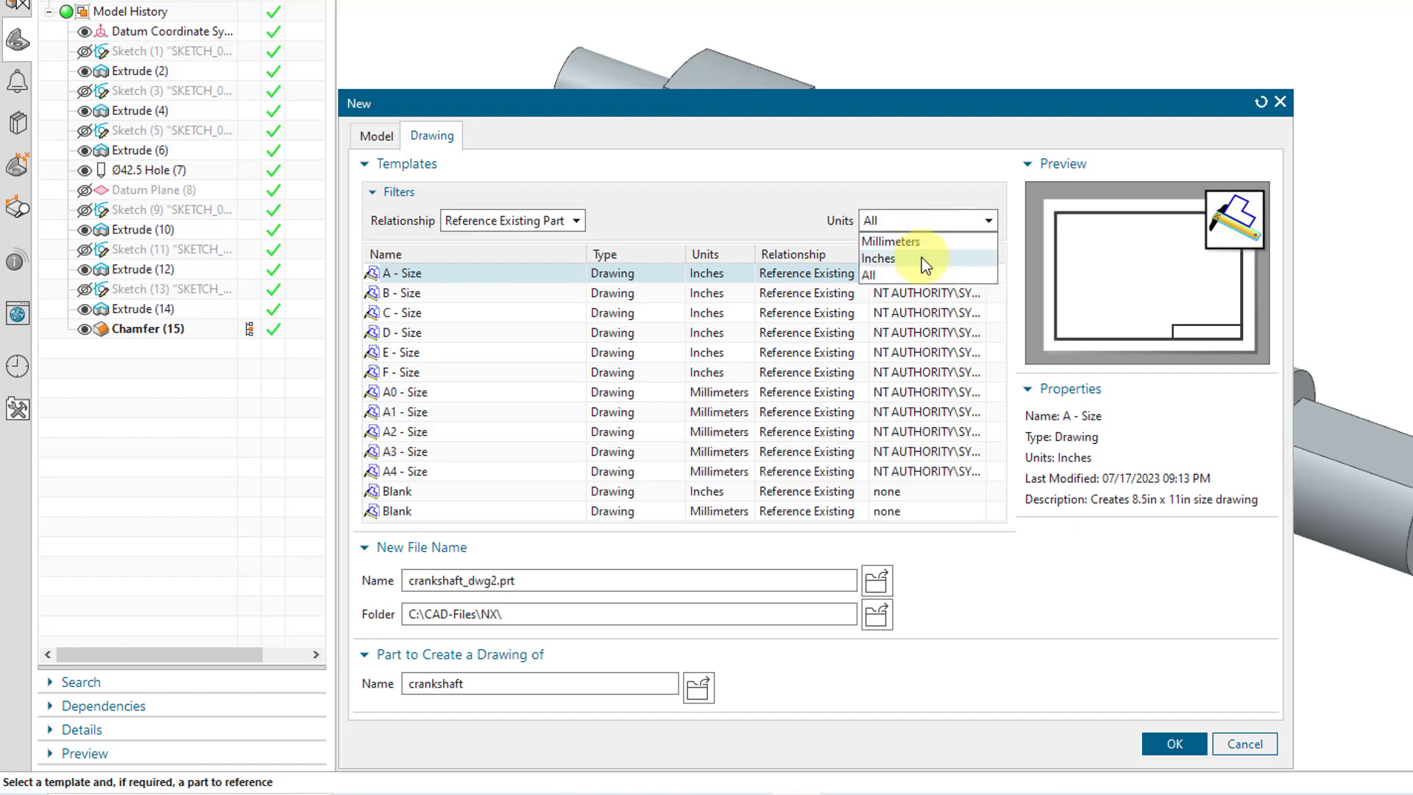
{"action": "left_click", "coordinate": [922, 257]}
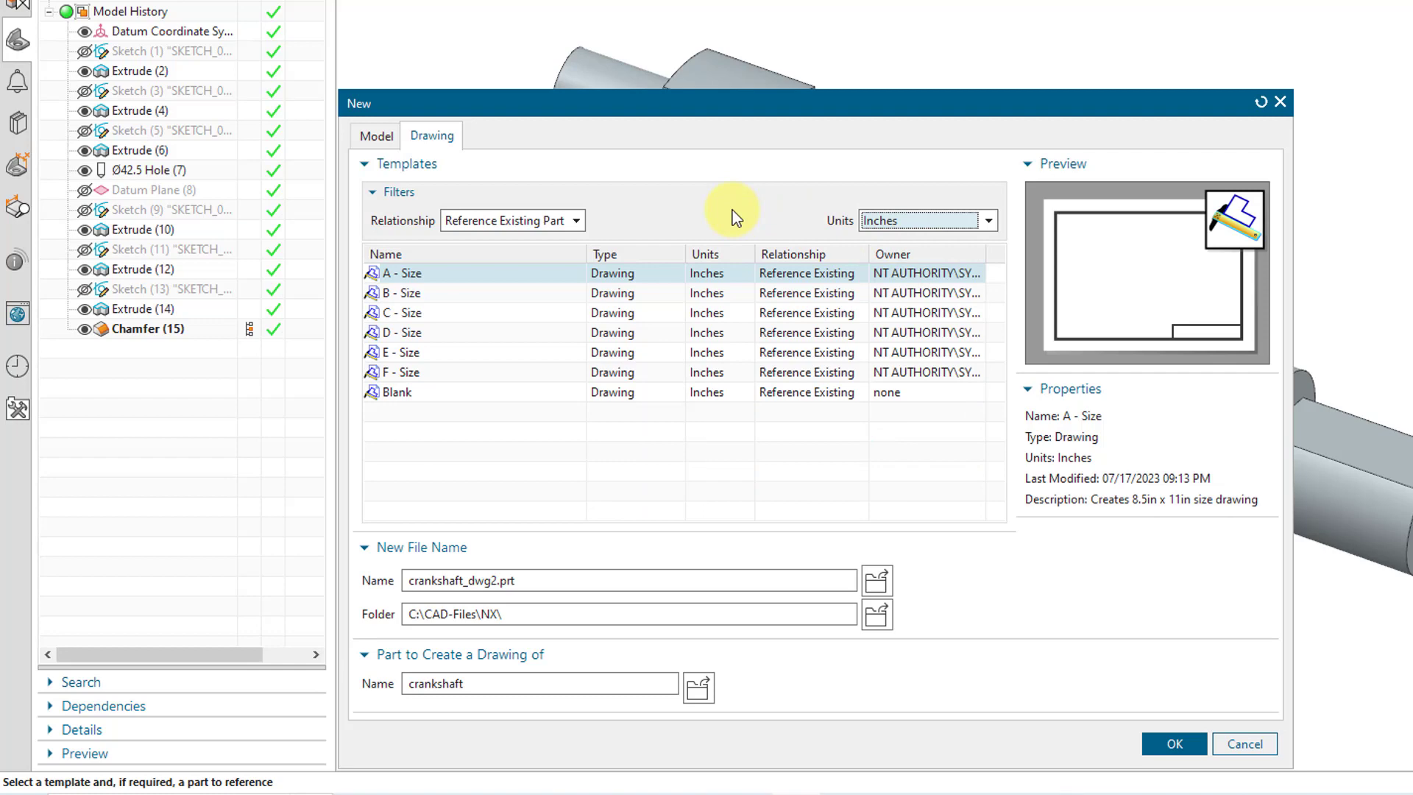
Return to the Model template and confirm creation of model1.prt in C:\CAD-Files\NX\
{"action": "left_click", "coordinate": [384, 139]}
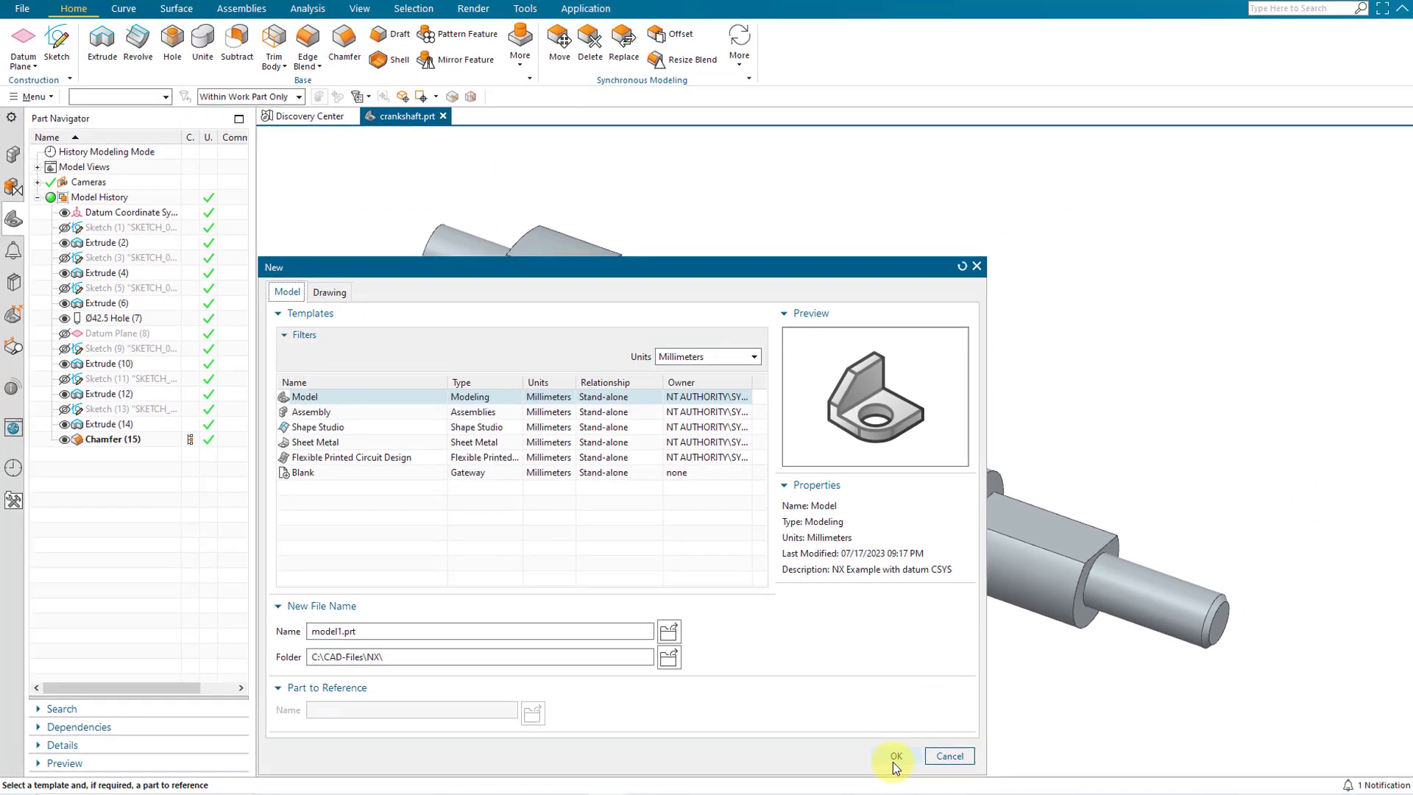
{"action": "left_click", "coordinate": [872, 757]}
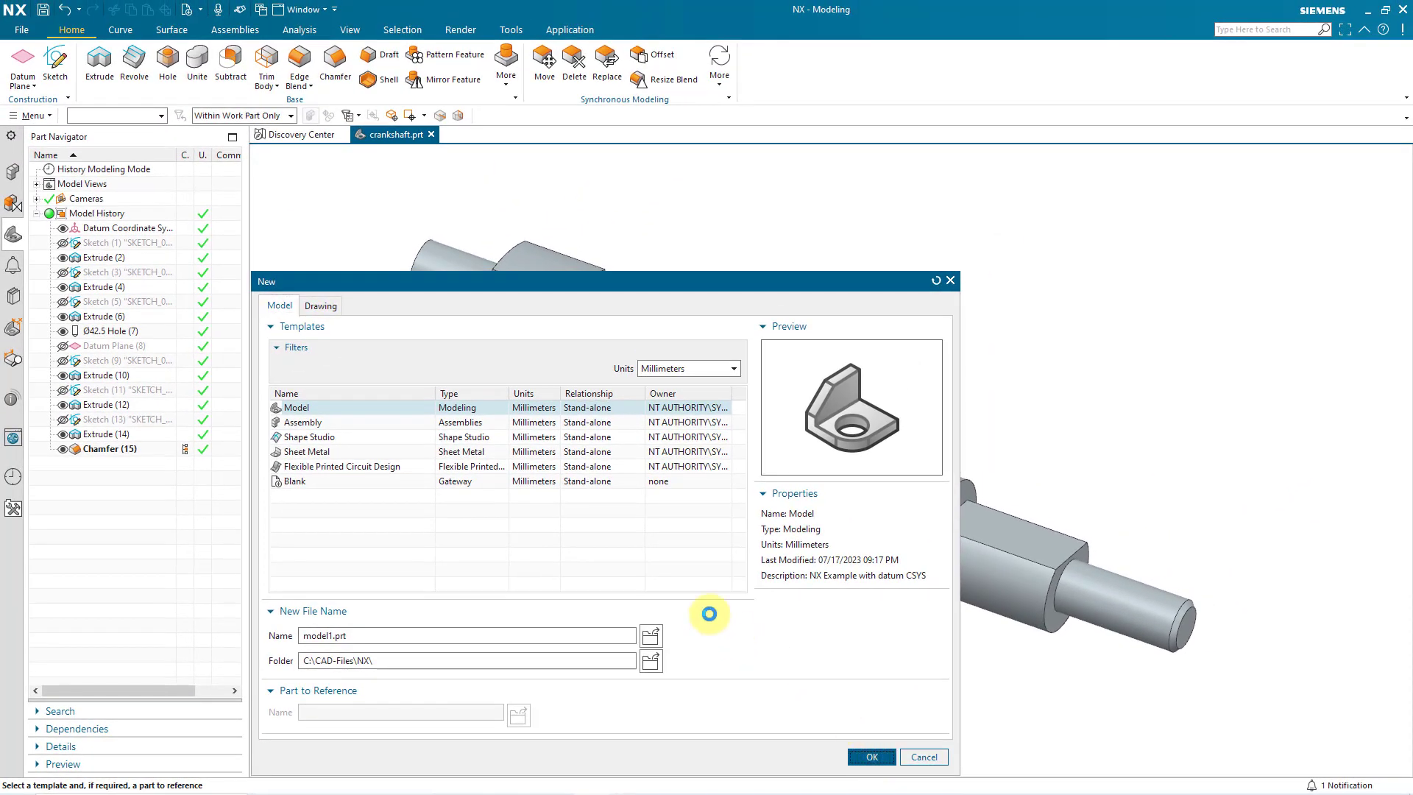